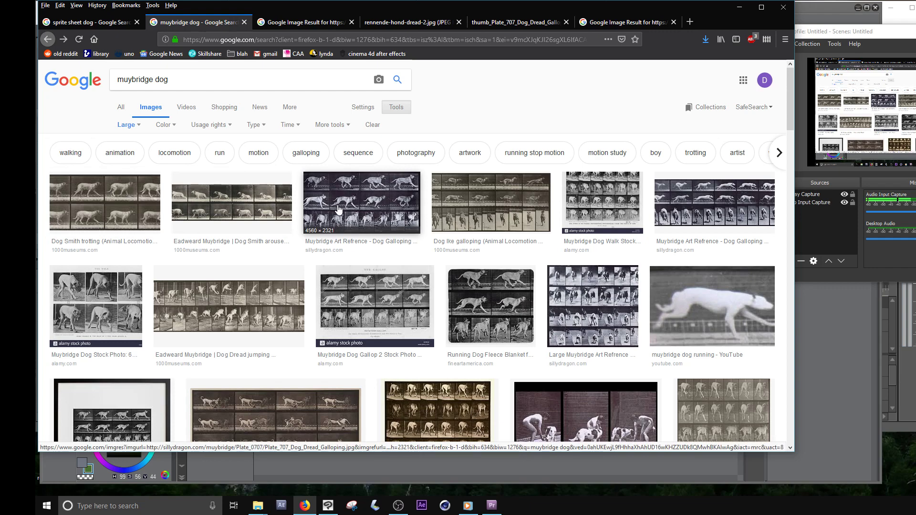
- Examine the Muybridge dog galloping plate and the orange running dog sprite sheet in the browser as references
right_click(391, 196)
click(392, 201)
click(290, 24)
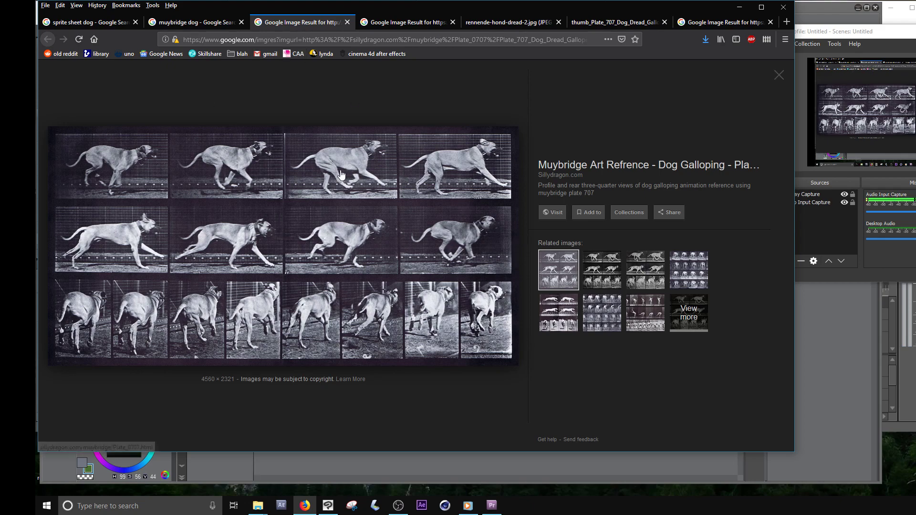
click(97, 24)
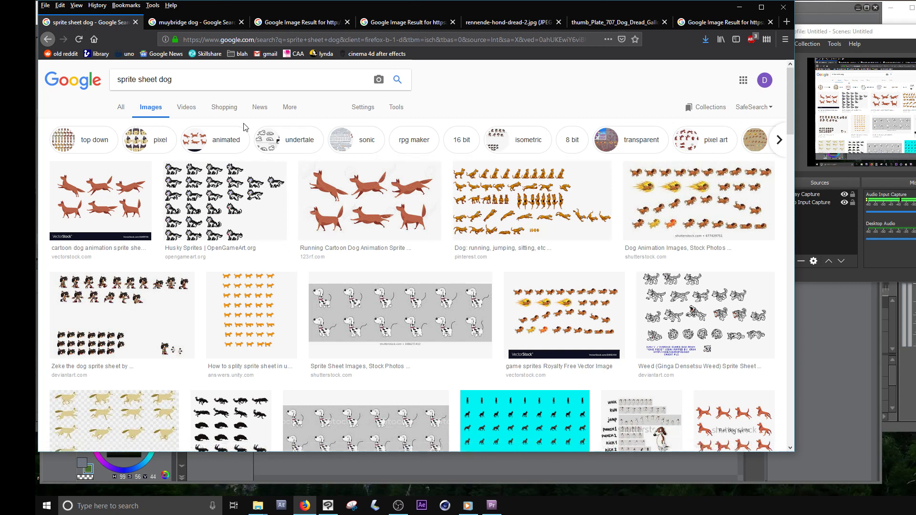
click(515, 194)
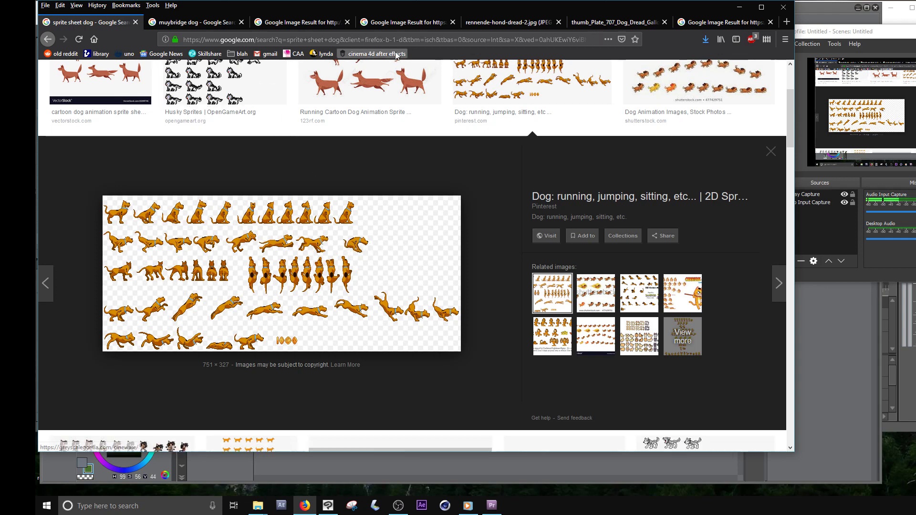
- Switch to Clip Studio Paint and cut the second dog frame of the top row out of the photo with a rectangular selection
click(629, 465)
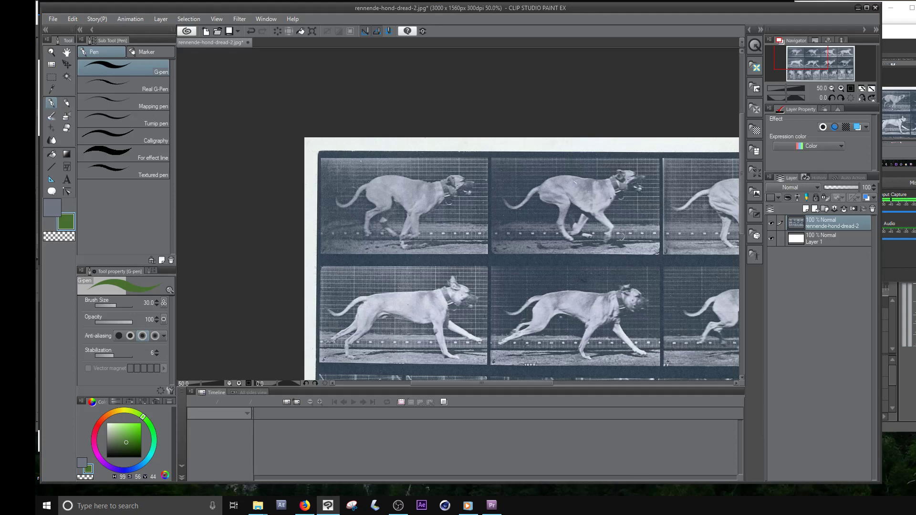
drag(621, 236, 554, 223)
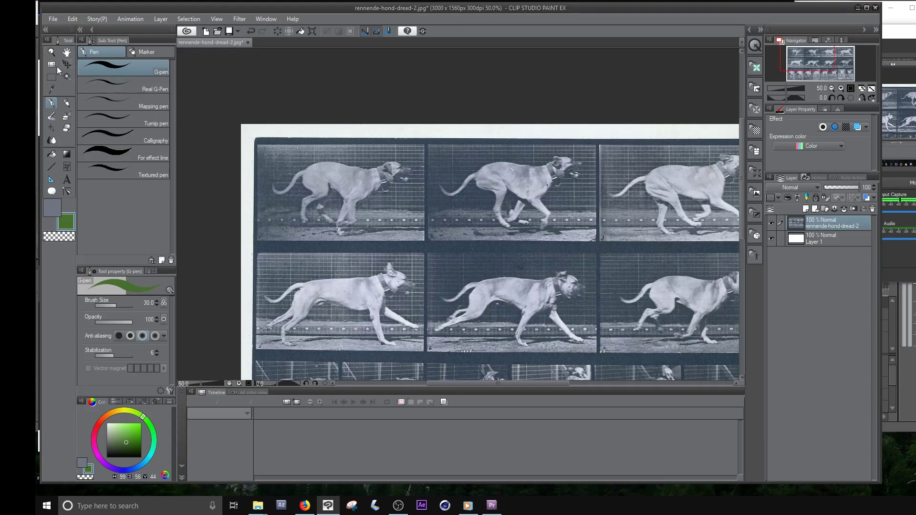
click(52, 77)
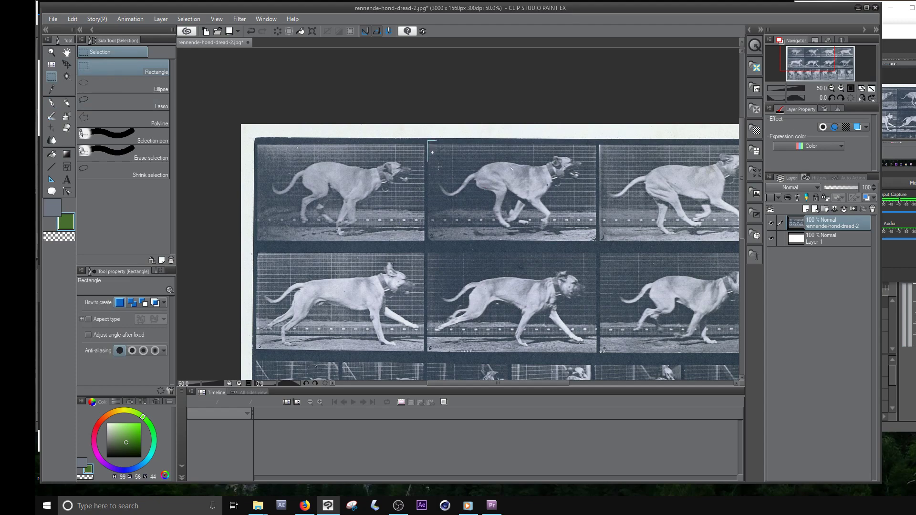
drag(432, 152, 596, 240)
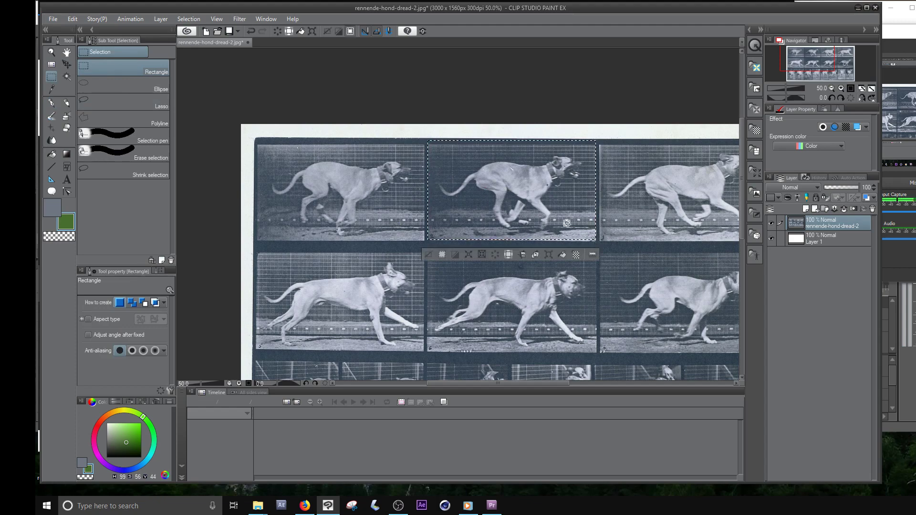
click(73, 19)
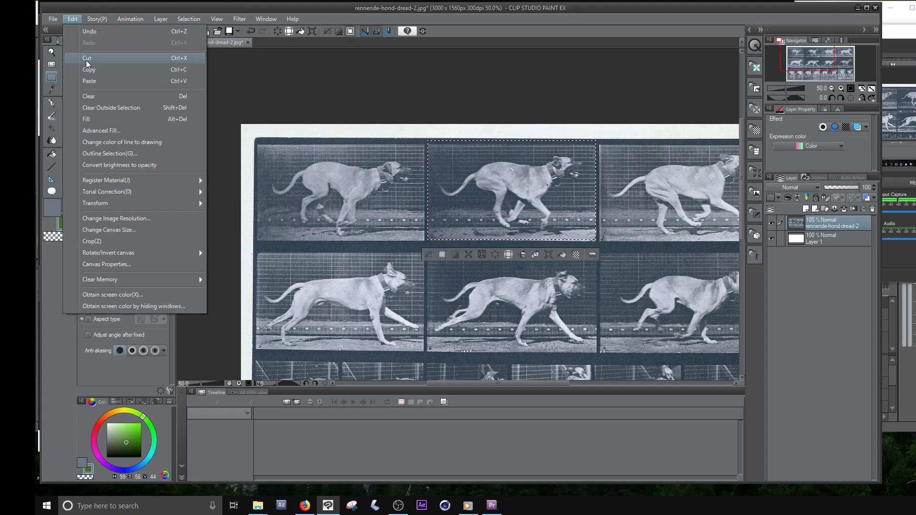
click(86, 60)
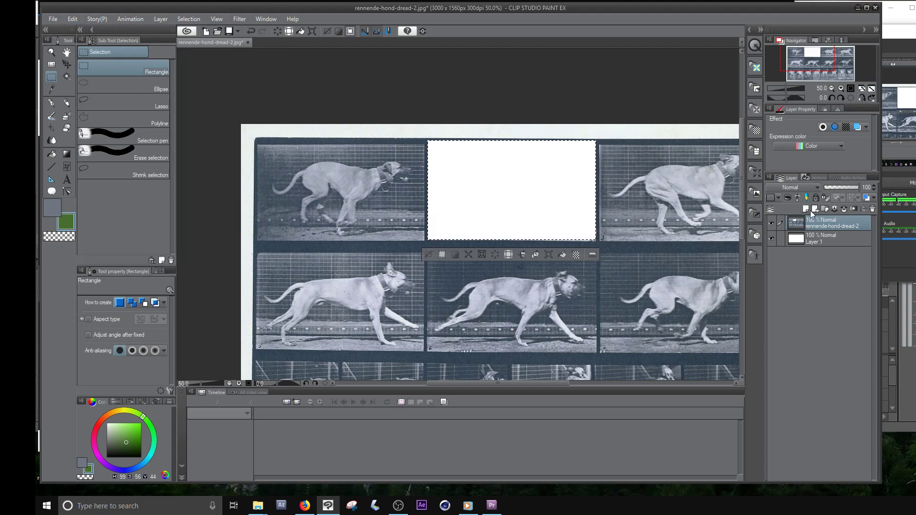
- Paste the cut dog frame as its own layer above the photo and hide the empty Layer 2
click(805, 209)
click(68, 21)
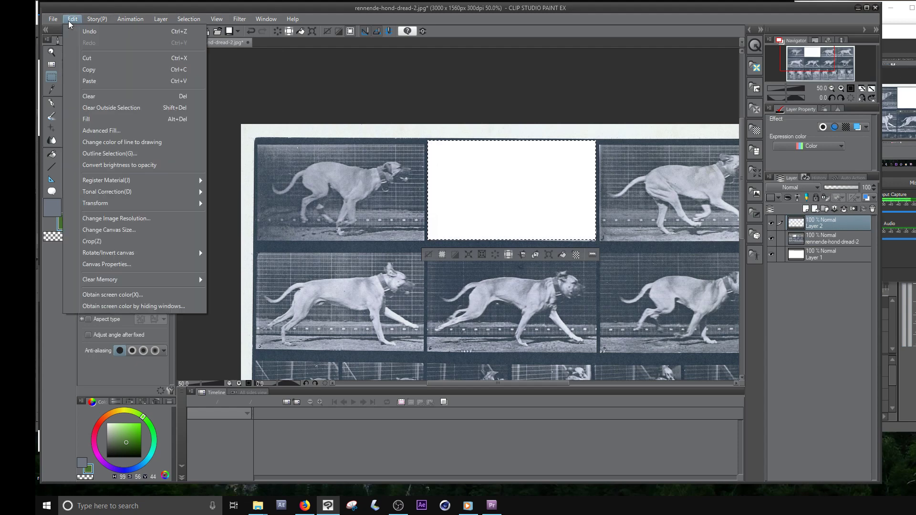
click(104, 84)
click(771, 239)
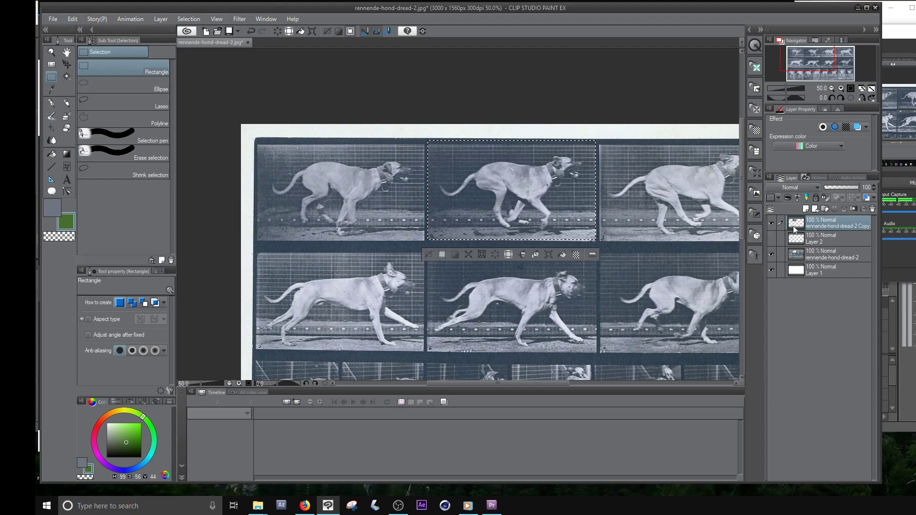
click(549, 212)
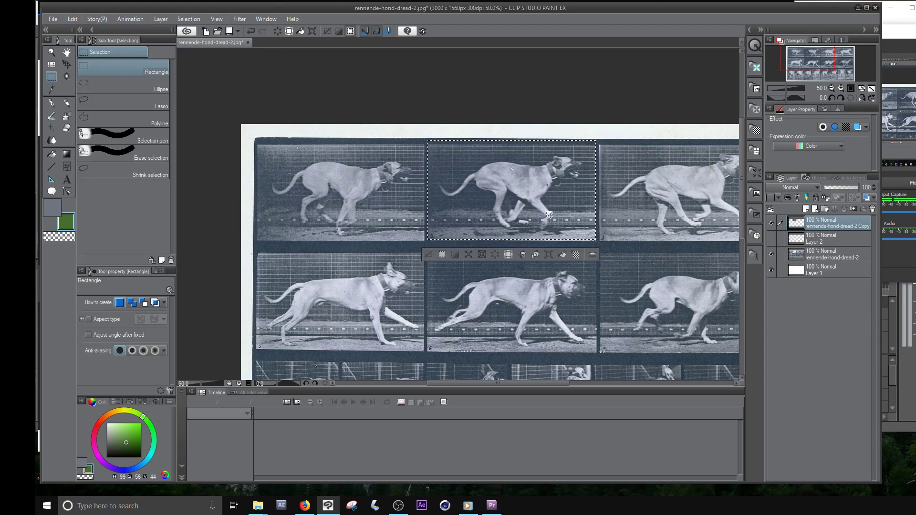
- Overlay the pasted frame on the first dog frame at 49% opacity, align the two, and restore the layer to 100% opacity
click(63, 67)
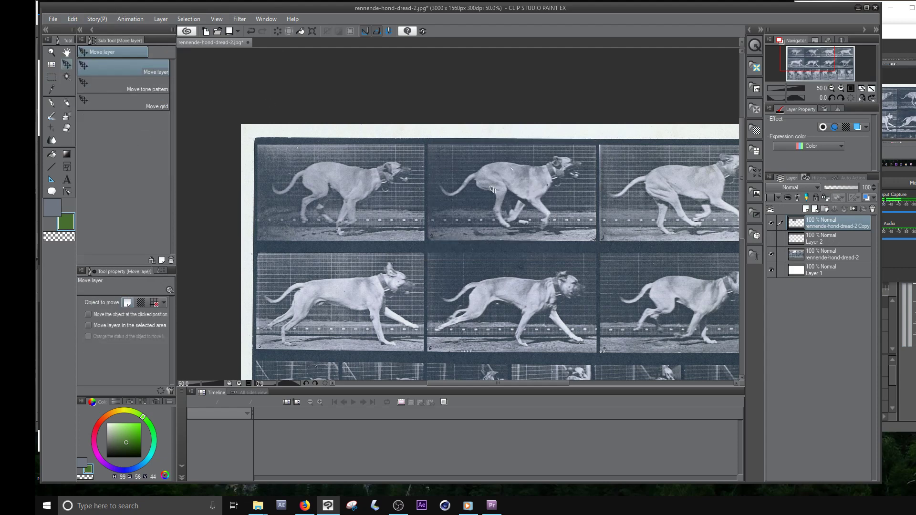
click(841, 187)
drag(557, 205, 507, 231)
scroll(382, 209, up, 2)
drag(484, 203, 484, 194)
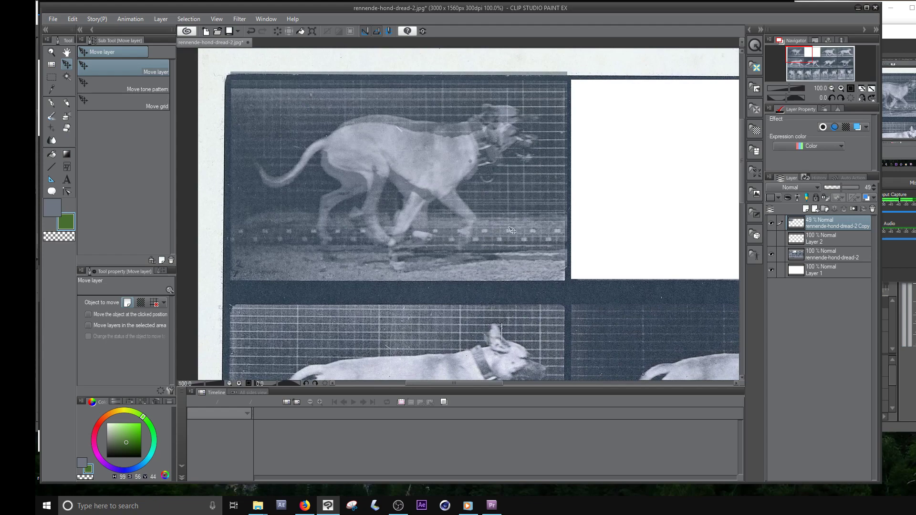
drag(504, 196, 504, 204)
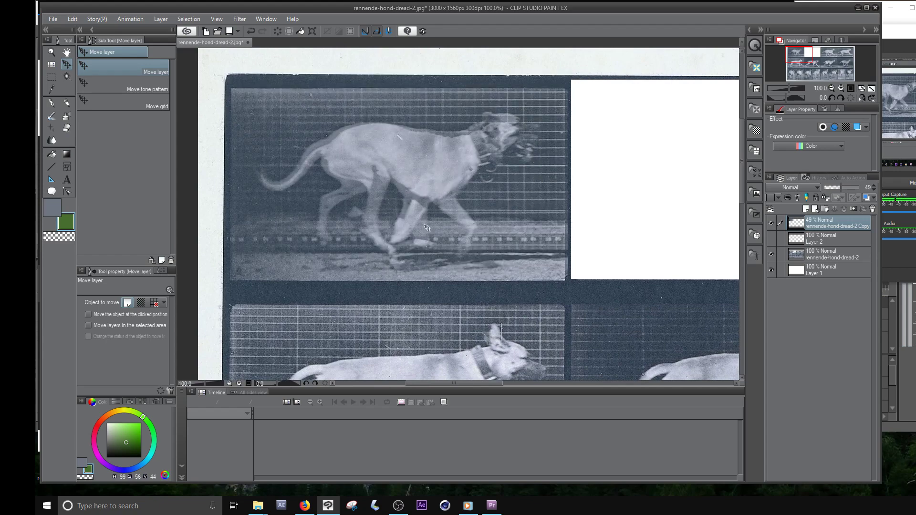
drag(509, 216, 489, 221)
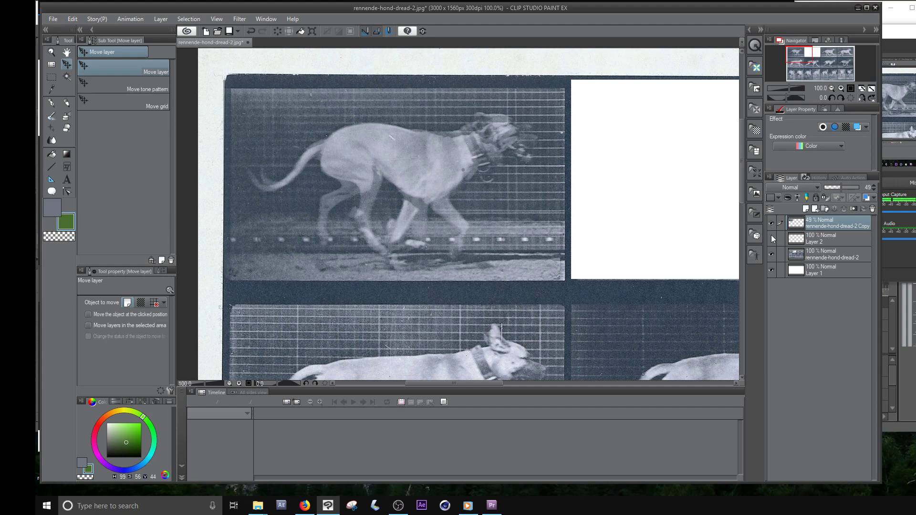
drag(841, 189, 857, 186)
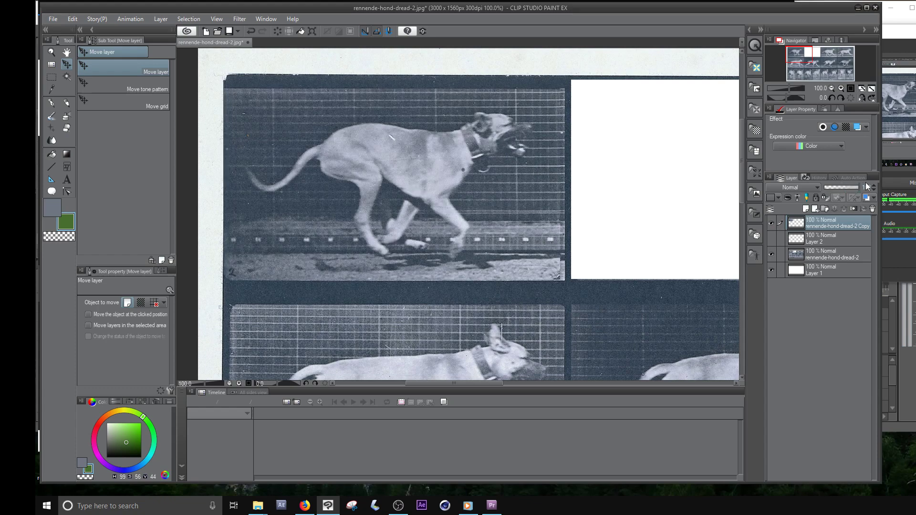
- Paint the dog's head and ears as a solid dark green shape with the G-pen on a new layer
click(806, 210)
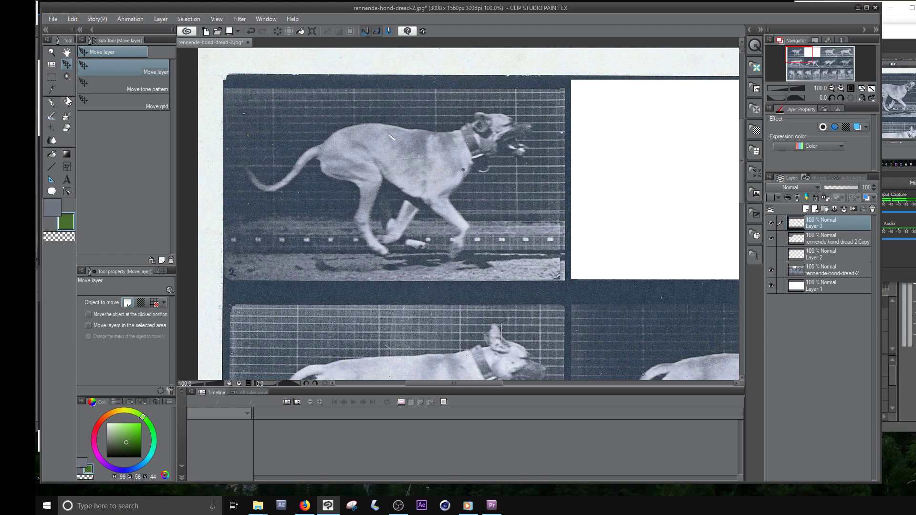
click(51, 105)
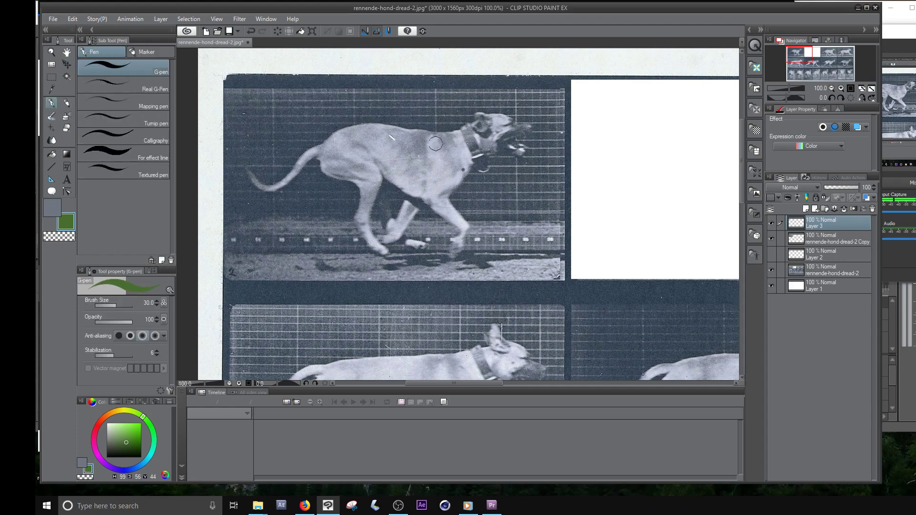
mouse_move(505, 139)
mouse_down()
mouse_move(528, 139)
mouse_move(523, 124)
mouse_move(497, 136)
mouse_move(501, 113)
mouse_up()
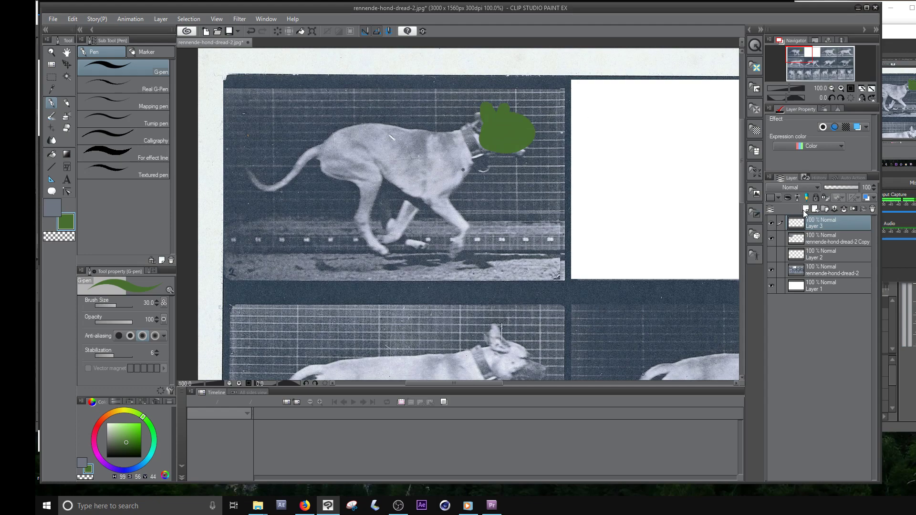
- Paint the dog's torso and neck as a light green shape on a new layer beneath the head layer
click(805, 210)
drag(814, 222, 815, 238)
click(124, 425)
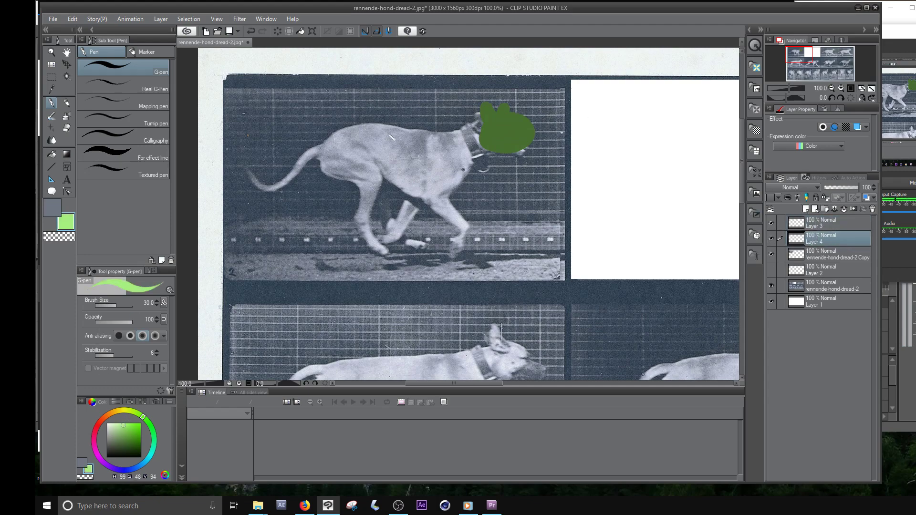
mouse_move(482, 134)
mouse_down()
mouse_move(438, 144)
mouse_move(447, 155)
mouse_move(481, 144)
mouse_move(471, 151)
mouse_move(495, 134)
mouse_move(429, 183)
mouse_move(338, 168)
mouse_move(322, 153)
mouse_move(356, 133)
mouse_move(446, 144)
mouse_move(347, 144)
mouse_move(401, 146)
mouse_move(414, 159)
mouse_move(410, 171)
mouse_move(424, 157)
mouse_up()
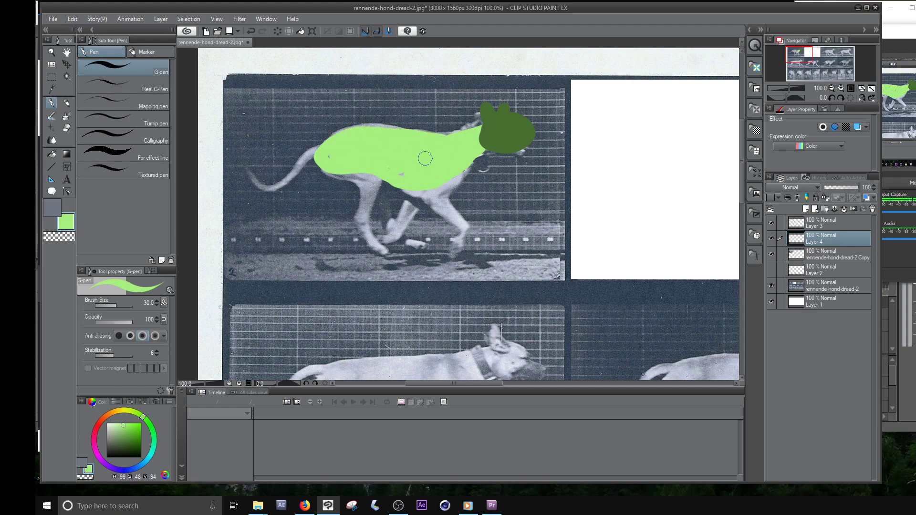
drag(468, 138, 399, 165)
drag(451, 174, 487, 150)
- Paint a golden-brown curled tail with a rounded end and long curved strands sweeping from the head on a new layer above the torso
click(806, 209)
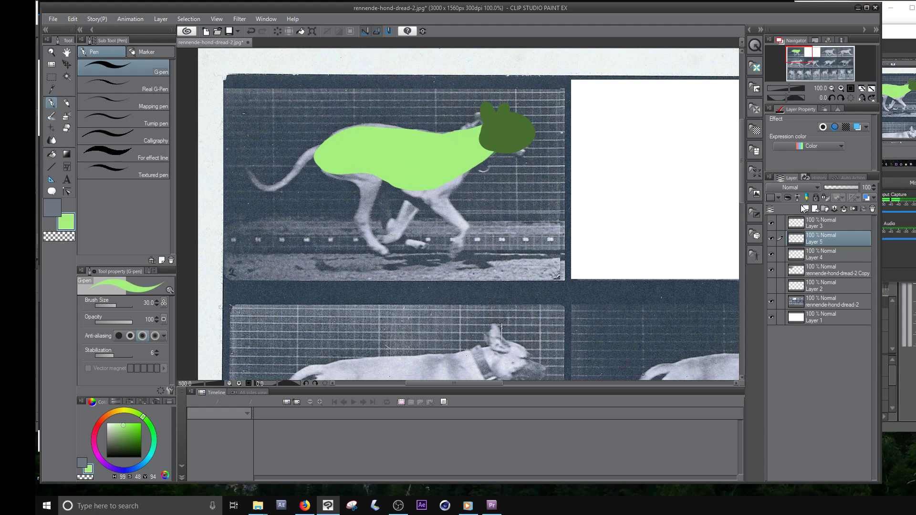
click(117, 411)
click(135, 434)
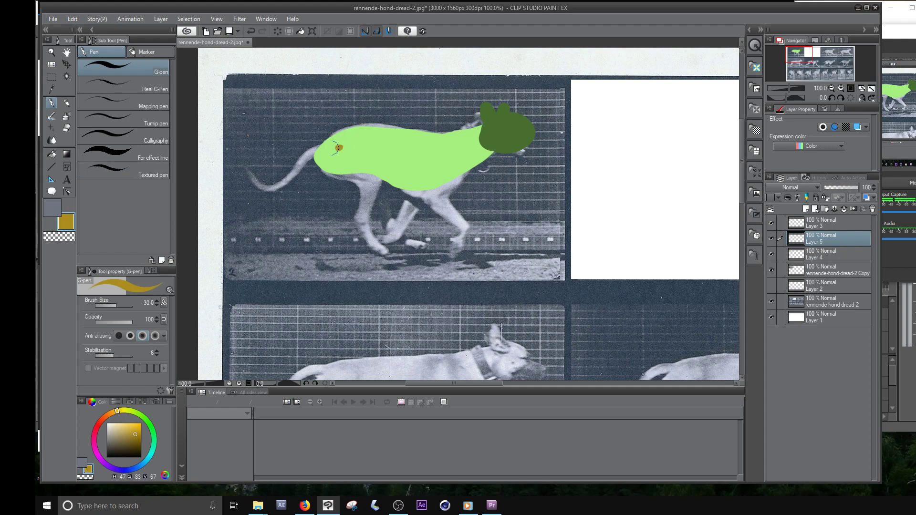
mouse_move(330, 86)
mouse_down()
mouse_move(336, 143)
mouse_move(324, 90)
mouse_move(314, 129)
mouse_move(339, 85)
mouse_up()
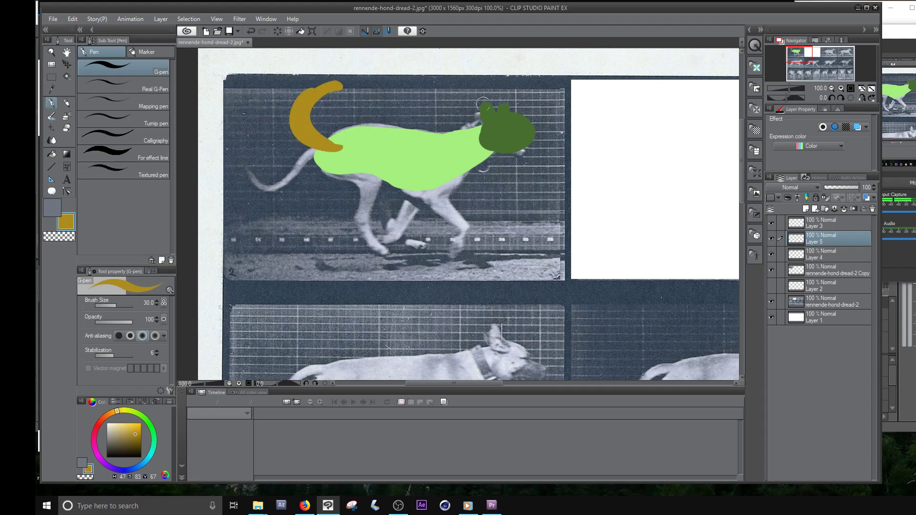
drag(482, 103, 412, 73)
mouse_move(342, 72)
mouse_down()
mouse_move(354, 91)
mouse_move(347, 65)
mouse_move(358, 75)
mouse_move(431, 78)
mouse_move(497, 106)
mouse_up()
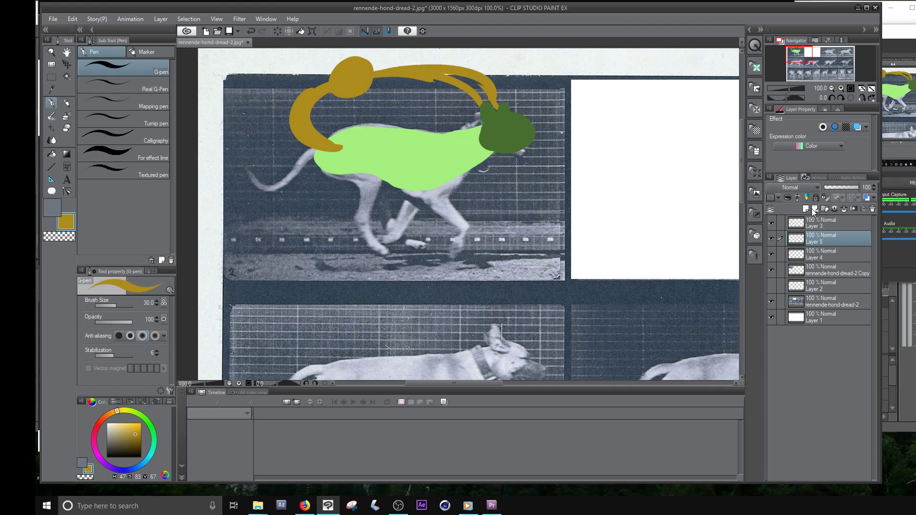
- Paint the dog's near front and hind legs in light beige on a new layer above the torso
click(804, 209)
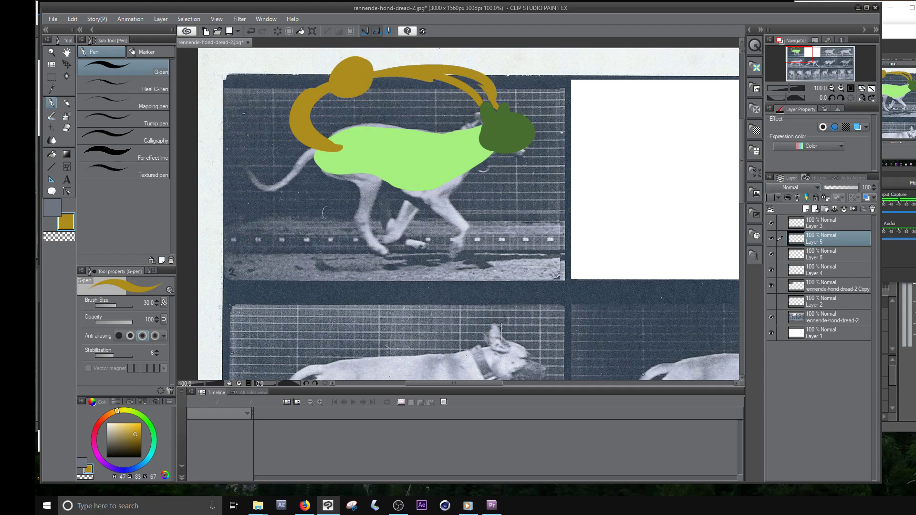
click(118, 428)
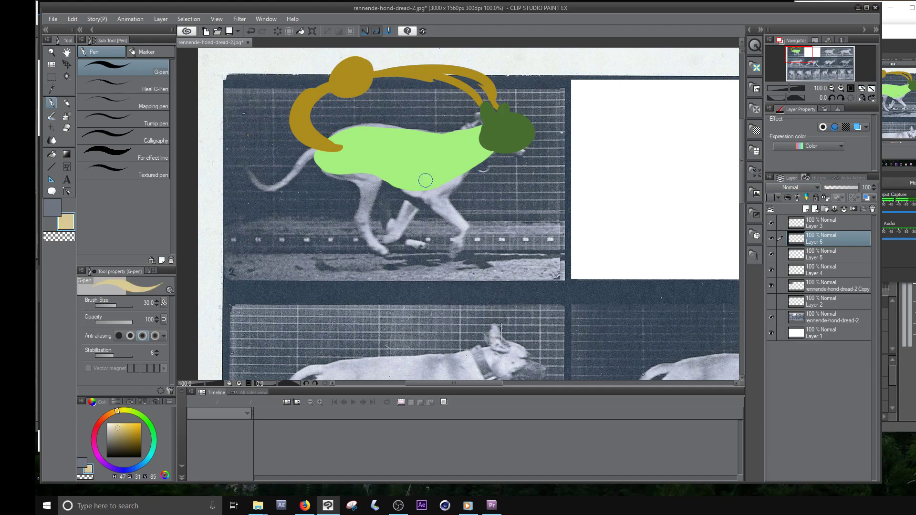
mouse_move(425, 181)
mouse_down()
mouse_move(444, 213)
mouse_move(440, 183)
mouse_move(458, 217)
mouse_move(450, 211)
mouse_move(462, 239)
mouse_move(446, 251)
mouse_up()
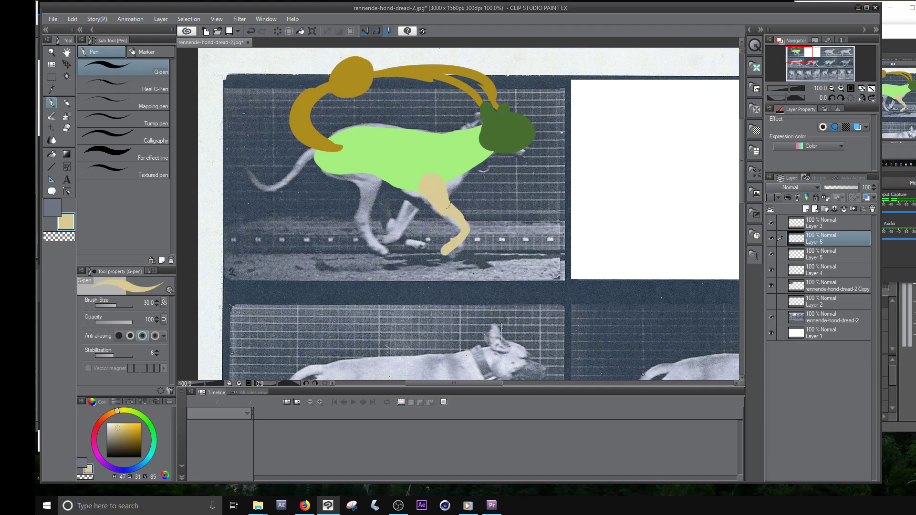
mouse_move(343, 169)
mouse_down()
mouse_move(377, 191)
mouse_move(363, 230)
mouse_move(385, 250)
mouse_up()
- Paint the dog's far front and hind legs in dark brown on a new layer placed beneath the torso layer
click(808, 273)
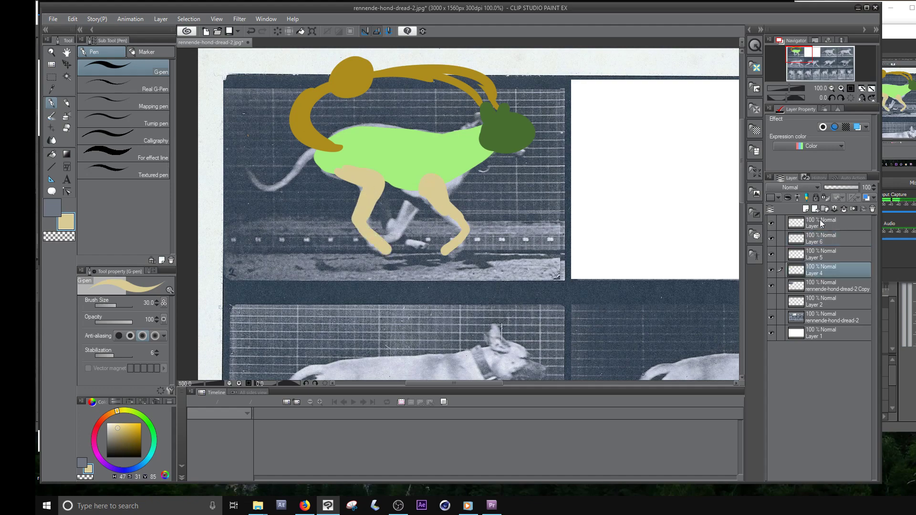
click(804, 209)
drag(809, 270, 812, 288)
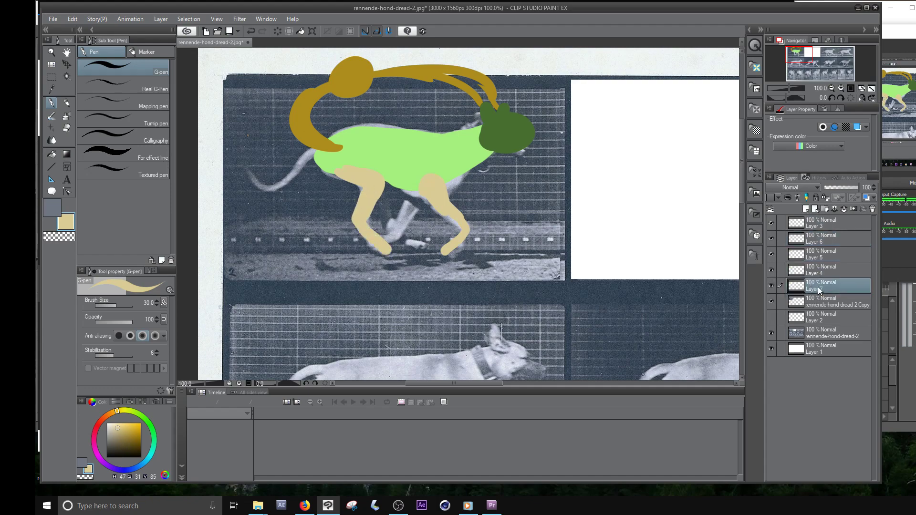
click(120, 438)
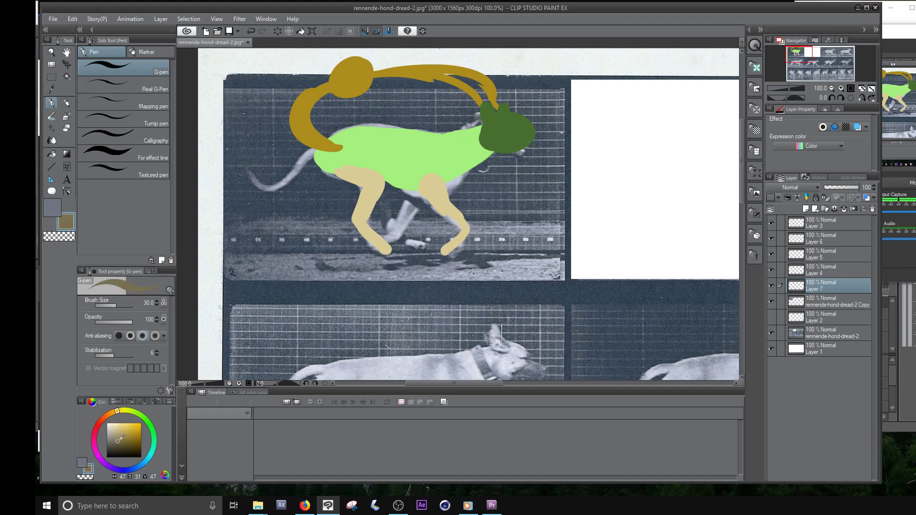
mouse_move(423, 193)
mouse_down()
mouse_move(380, 240)
mouse_move(382, 197)
mouse_up()
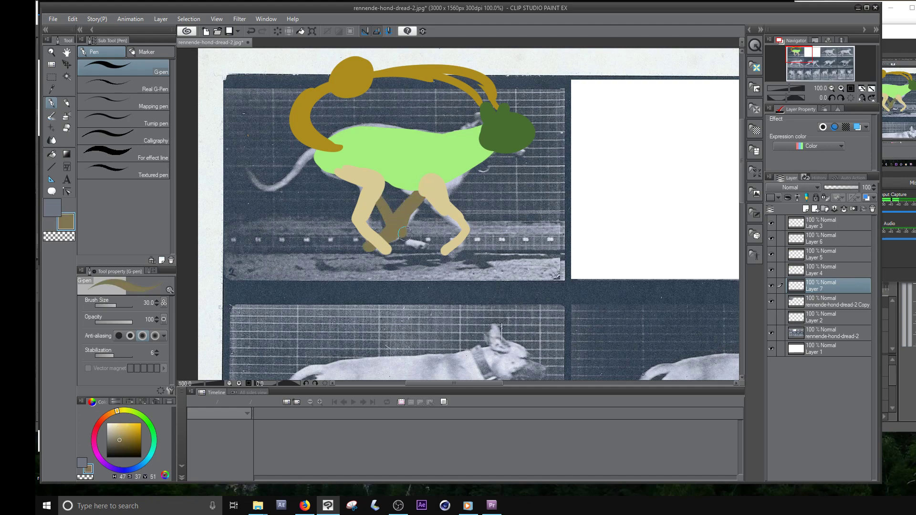
drag(401, 232, 415, 239)
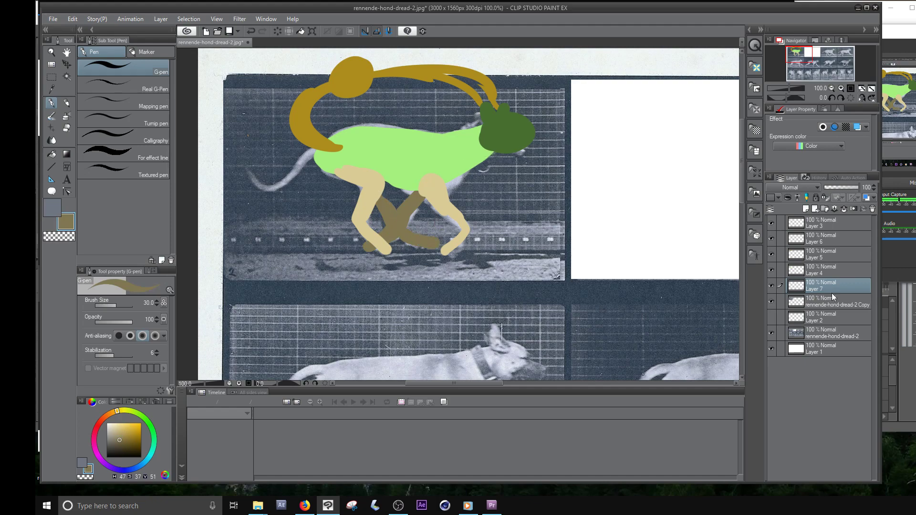
- Check which layer holds the light green torso and rename it "body"
click(822, 271)
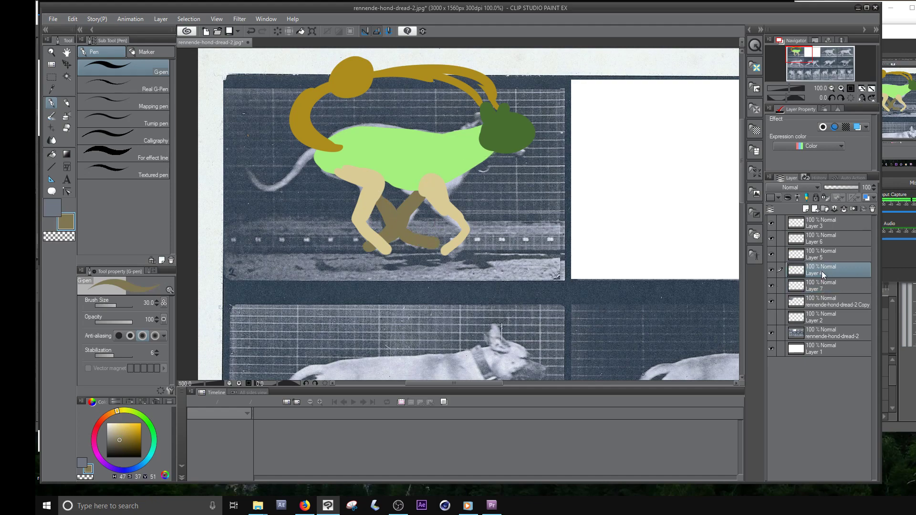
click(770, 270)
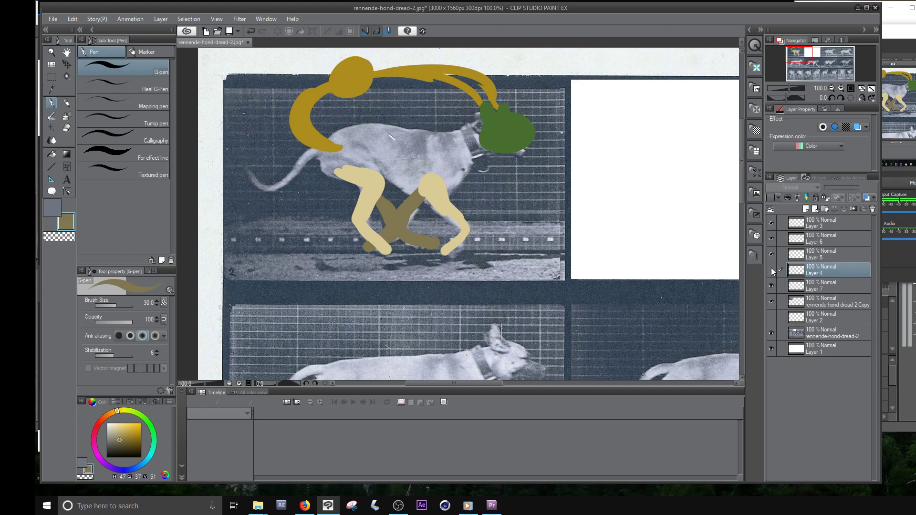
click(771, 270)
double_click(812, 273)
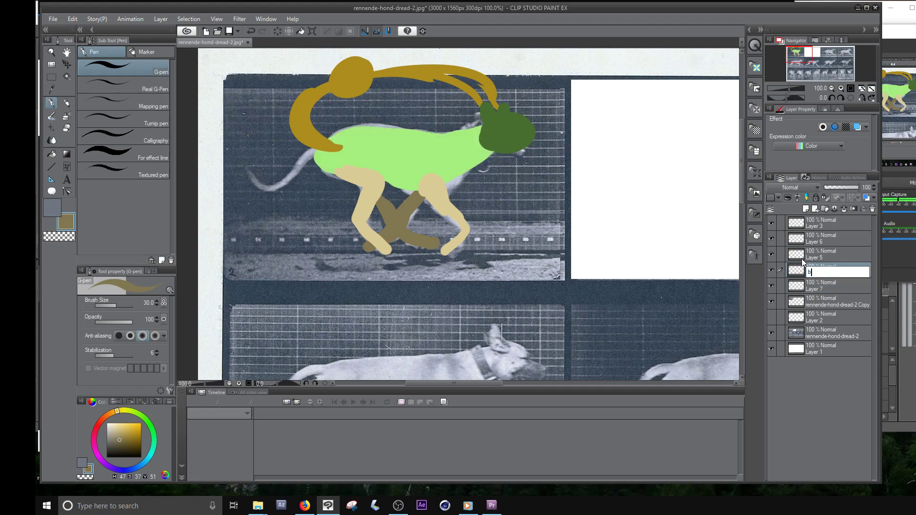
text(body)
key(Escape)
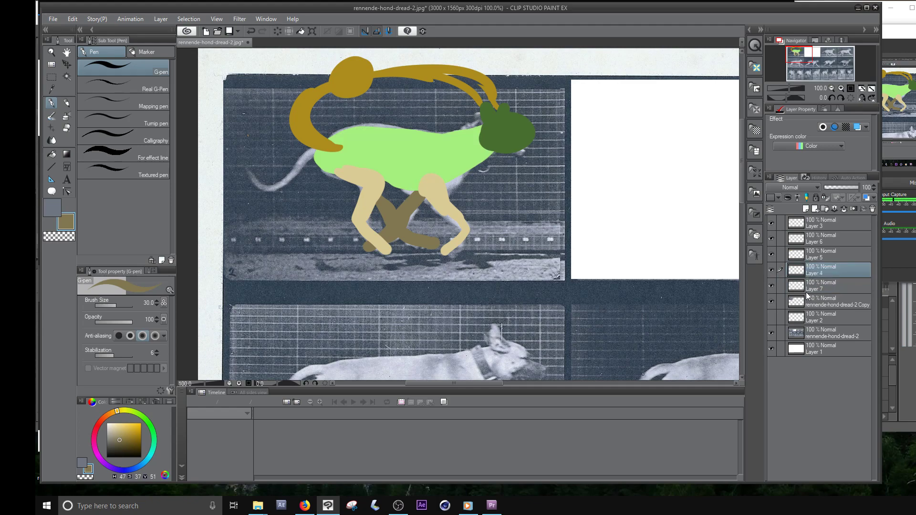
- Group the five body-part layers of the painted dog into a new layer folder and collapse it
ctrl+click(814, 290)
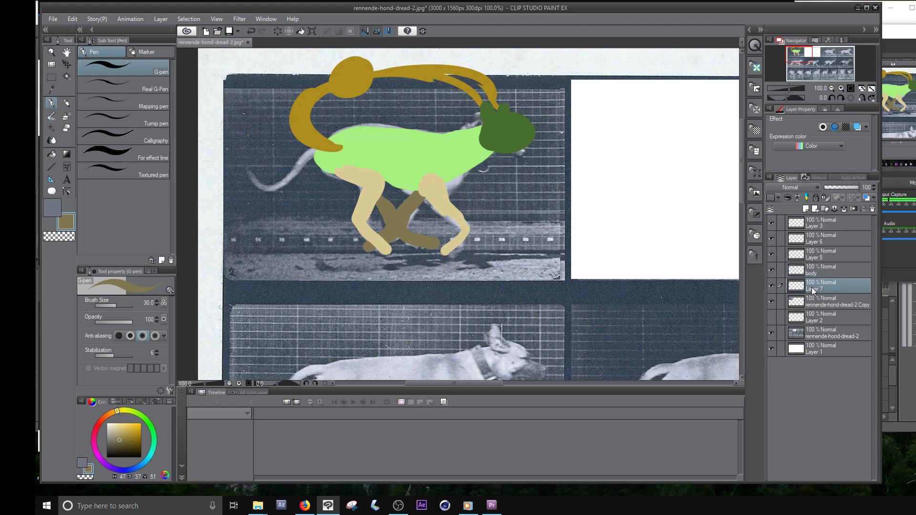
shift+click(811, 229)
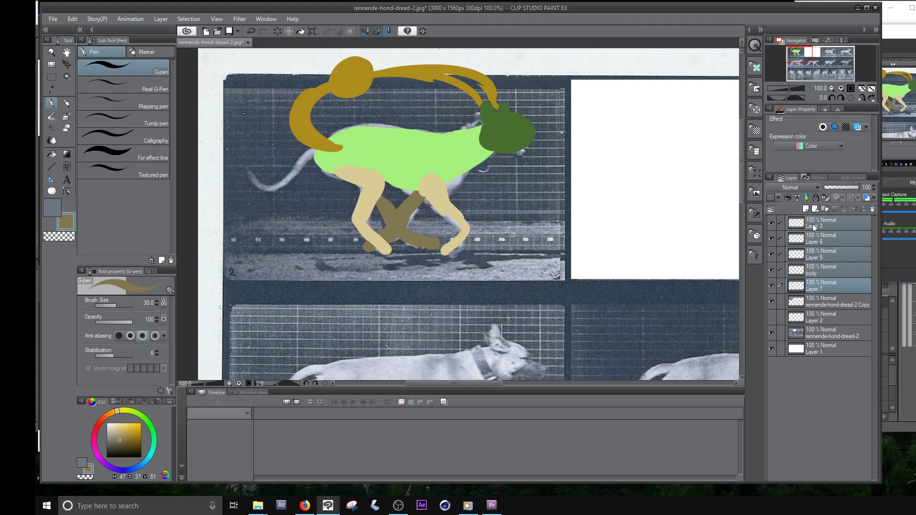
right_click(813, 224)
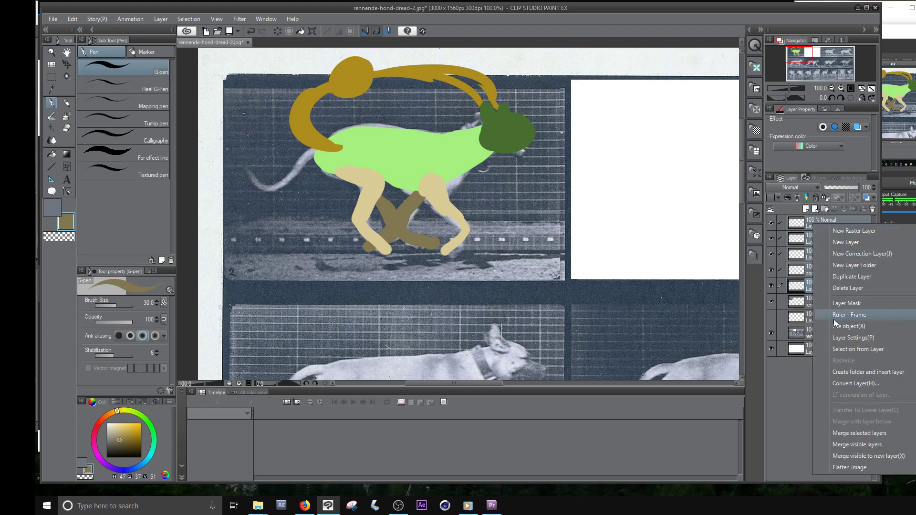
click(849, 376)
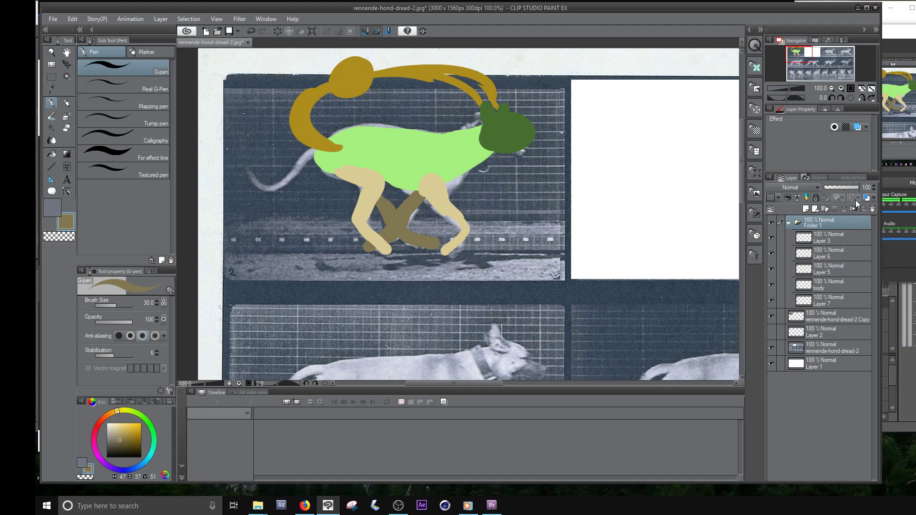
click(788, 223)
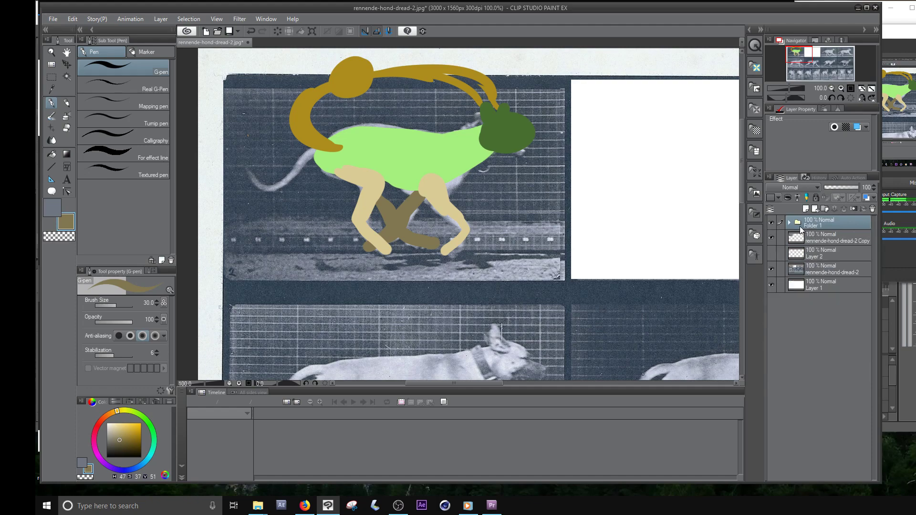
- Duplicate the folder of dog layers above the original and check the copy's contents
drag(812, 221, 806, 212)
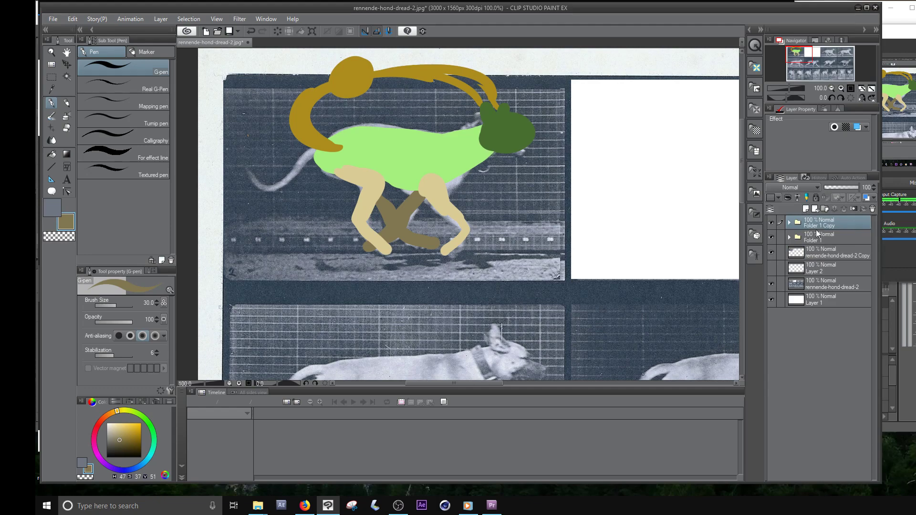
click(789, 224)
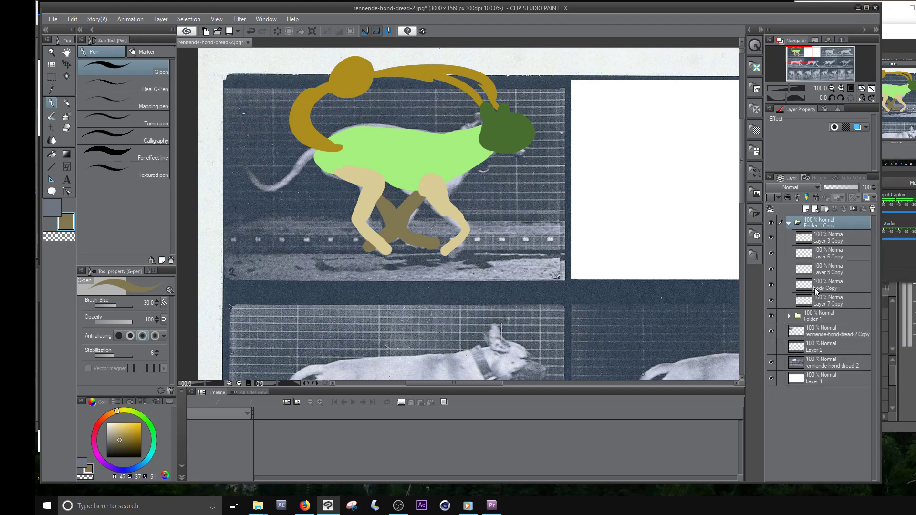
click(788, 223)
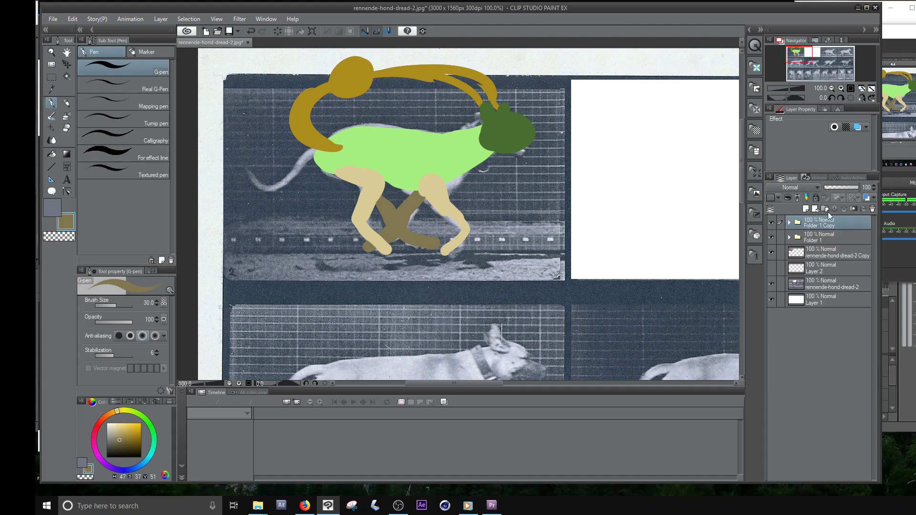
- Hide the overlaid photo copy and the original dog folder, and lower the duplicated folder's opacity to 47%
click(771, 257)
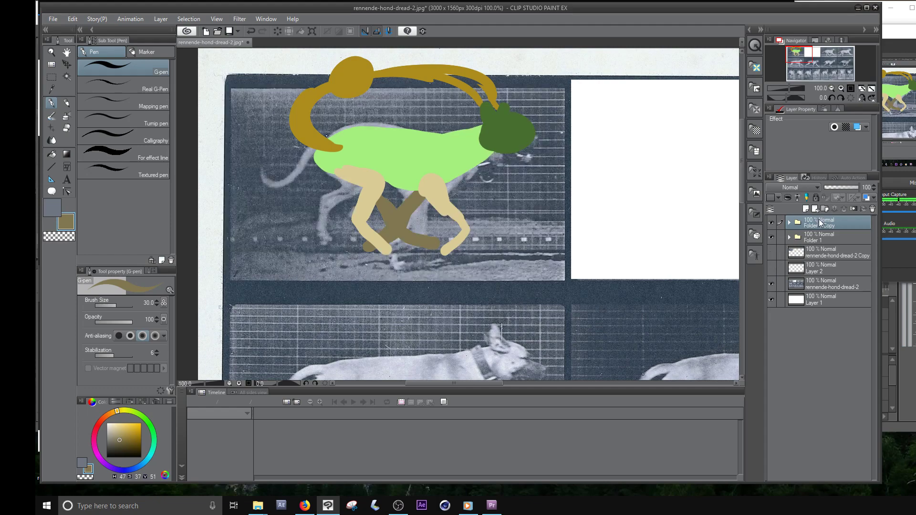
click(772, 237)
click(856, 186)
drag(856, 187, 843, 189)
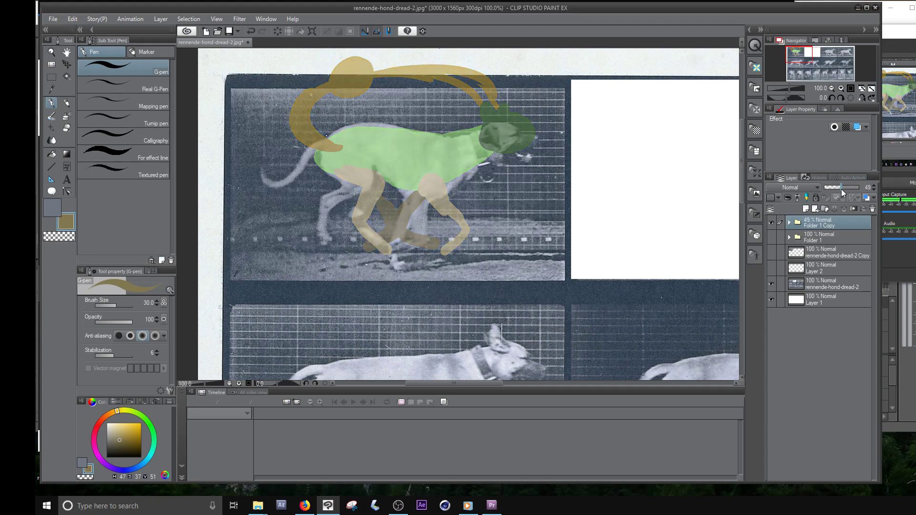
- Examine the duplicated folder's layers by switching their visibility to identify which body part each one holds
click(788, 223)
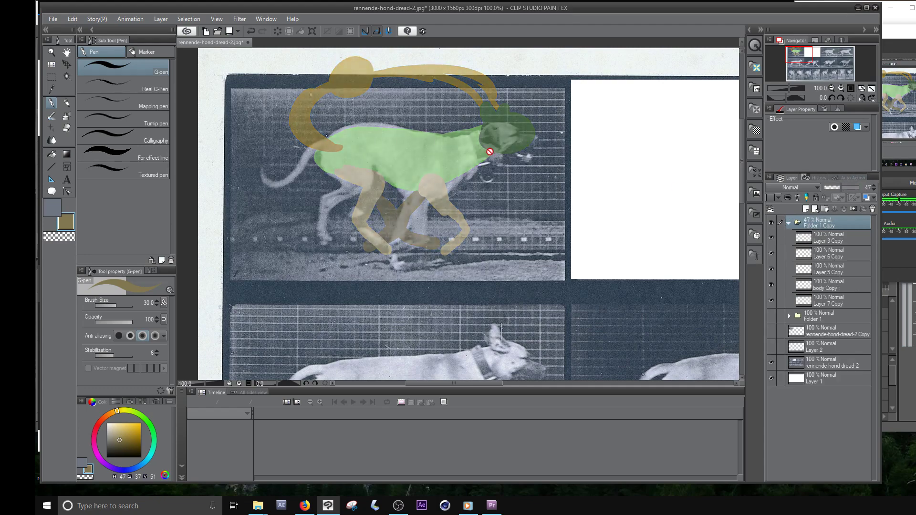
click(66, 63)
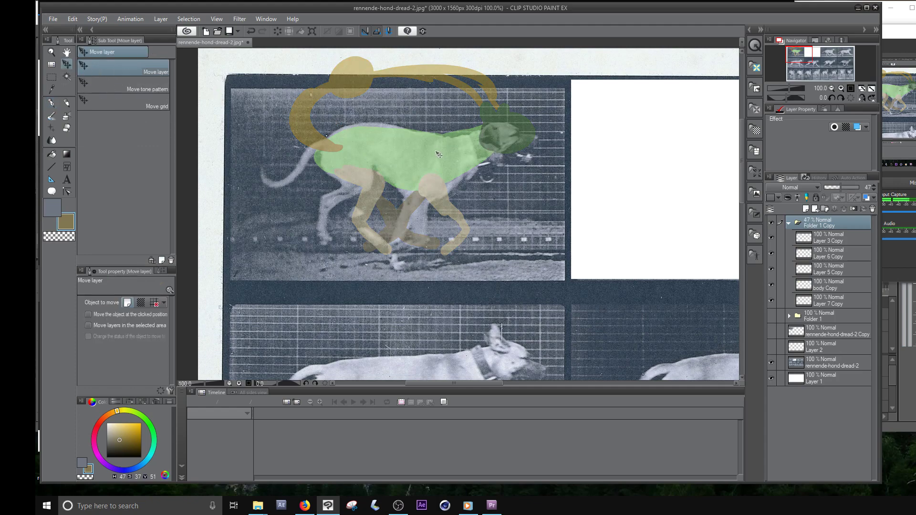
click(824, 242)
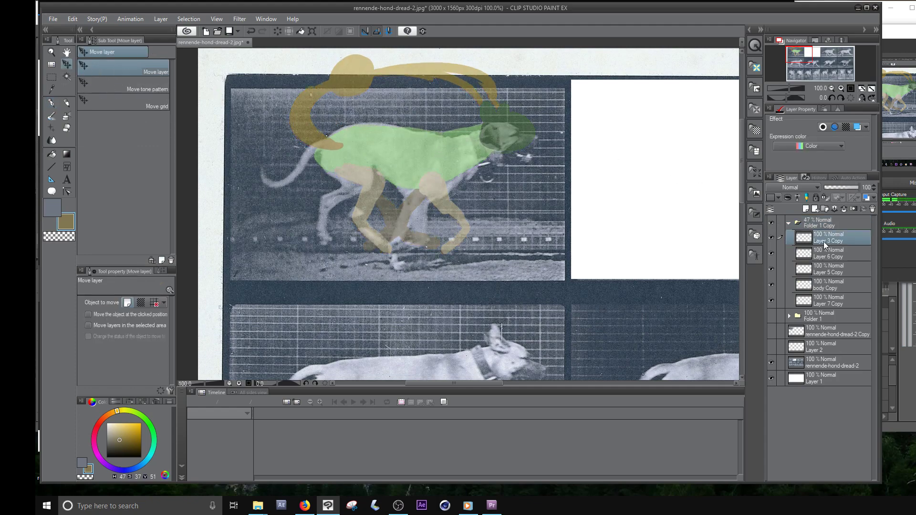
click(824, 287)
click(836, 269)
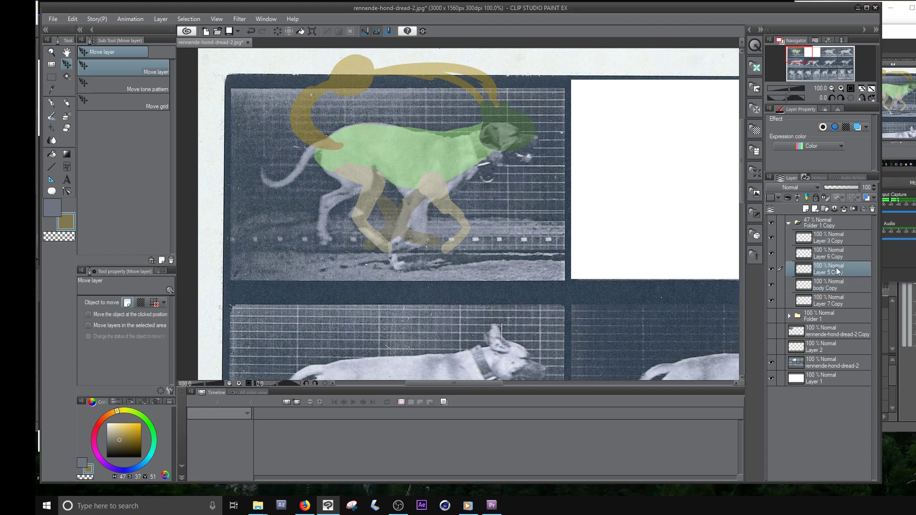
click(769, 270)
click(769, 271)
right_click(769, 270)
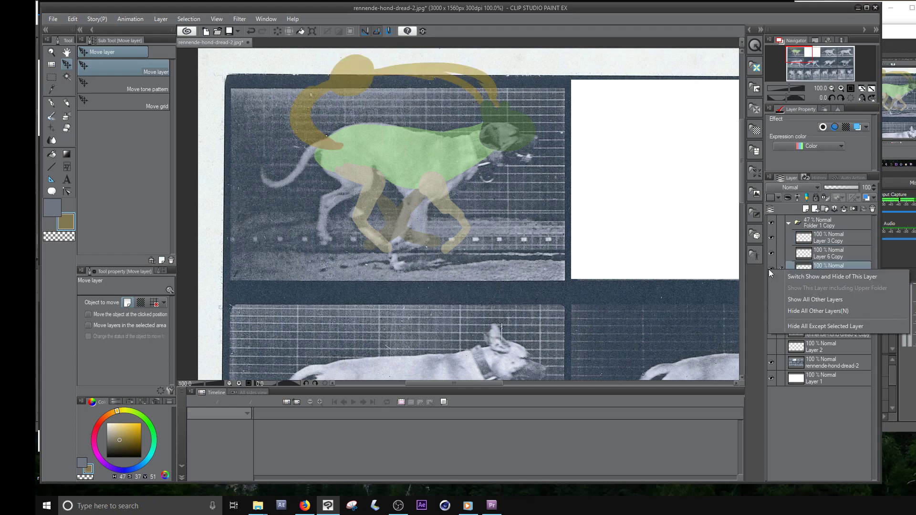
click(770, 268)
click(772, 270)
click(771, 256)
click(771, 254)
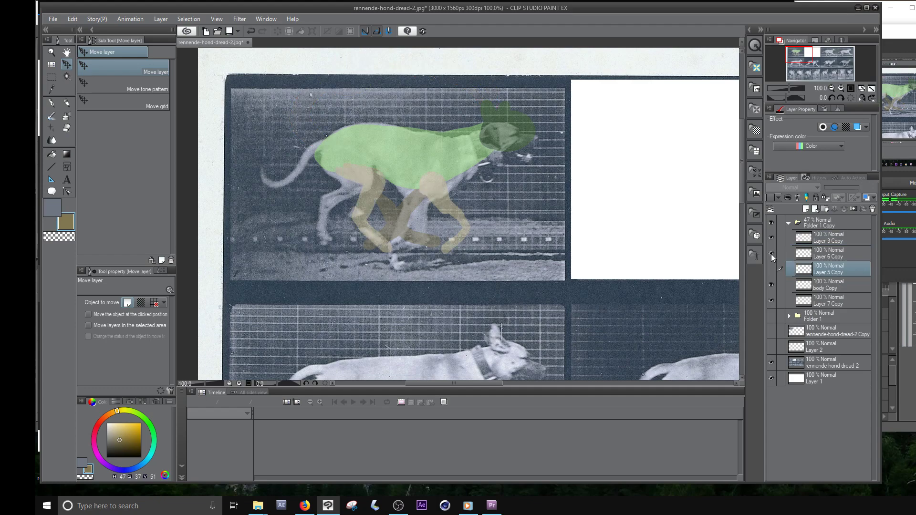
click(770, 237)
click(770, 237)
click(771, 269)
- Move the copied head onto the photographed dog's head, and shift the torso slightly down using object moving at the clicked position
click(816, 241)
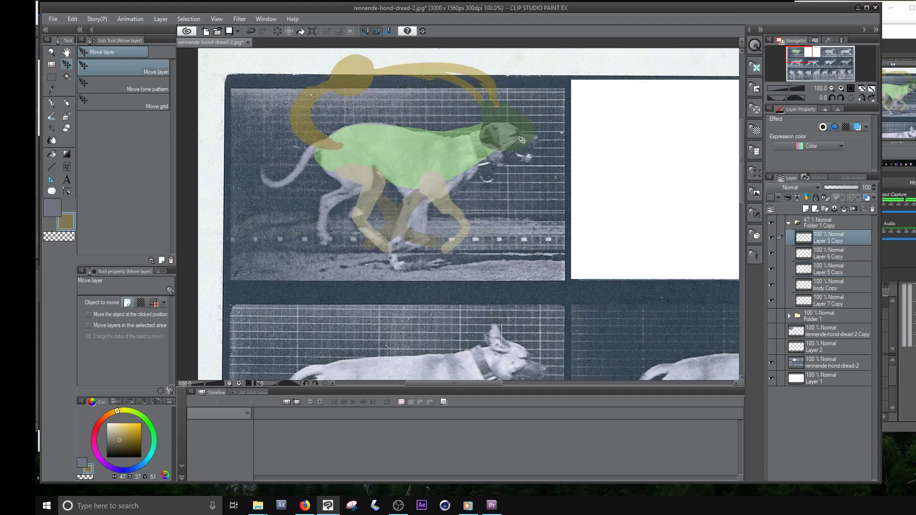
drag(522, 147, 523, 153)
click(128, 316)
click(125, 325)
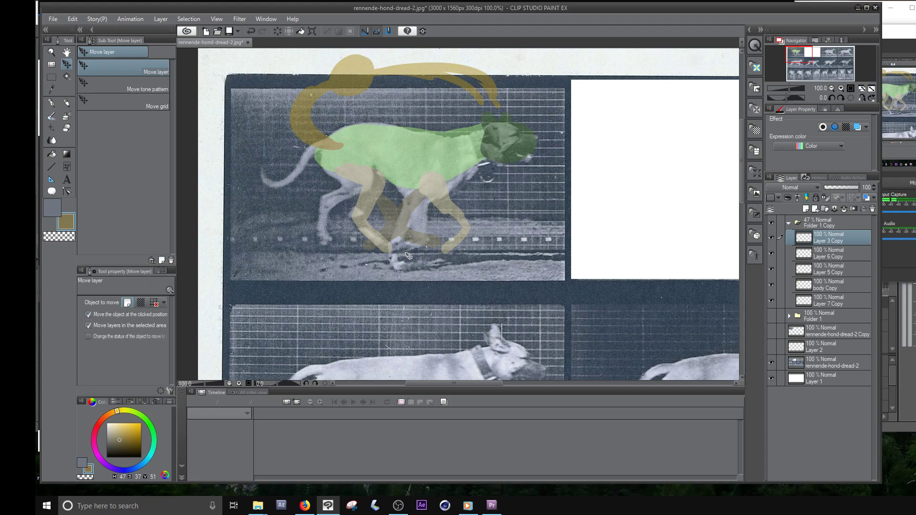
drag(412, 157, 409, 161)
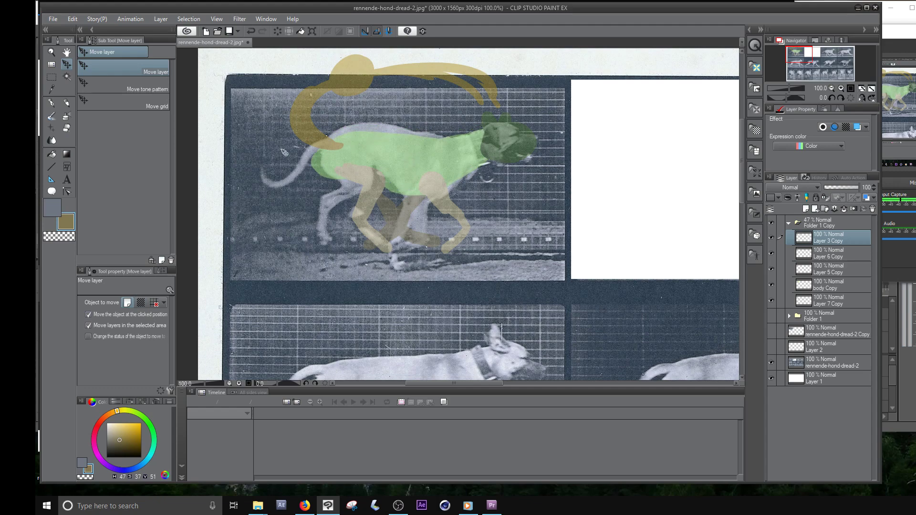
- Try to fill in the dog's back with a pale green G-pen stroke sampled from the semi-transparent torso
click(51, 102)
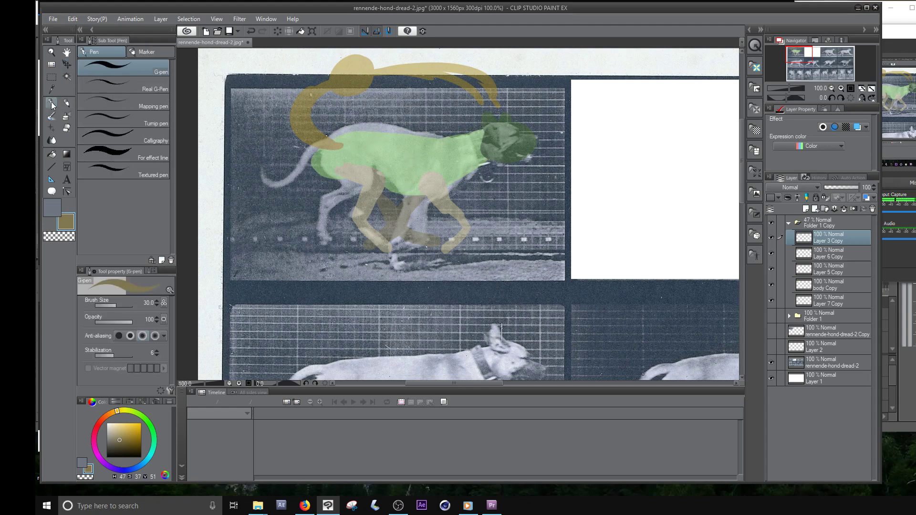
alt+click(364, 136)
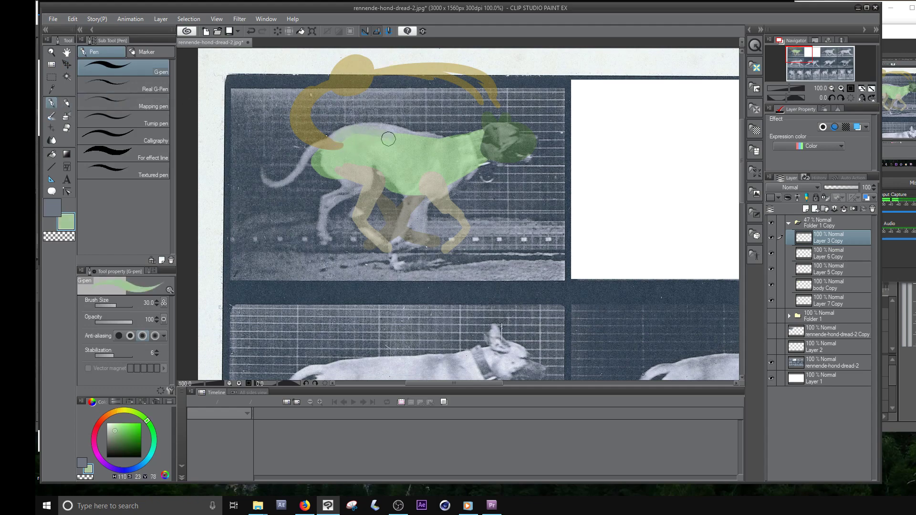
- Restore the duplicated folder's opacity to 100% and paint the upper back edge in the torso's light green on the copied body layer
click(789, 226)
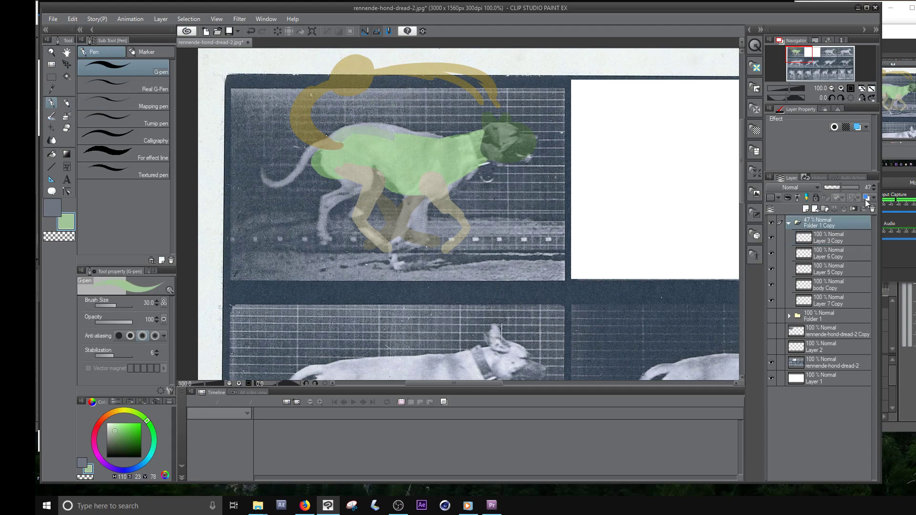
drag(846, 188, 860, 188)
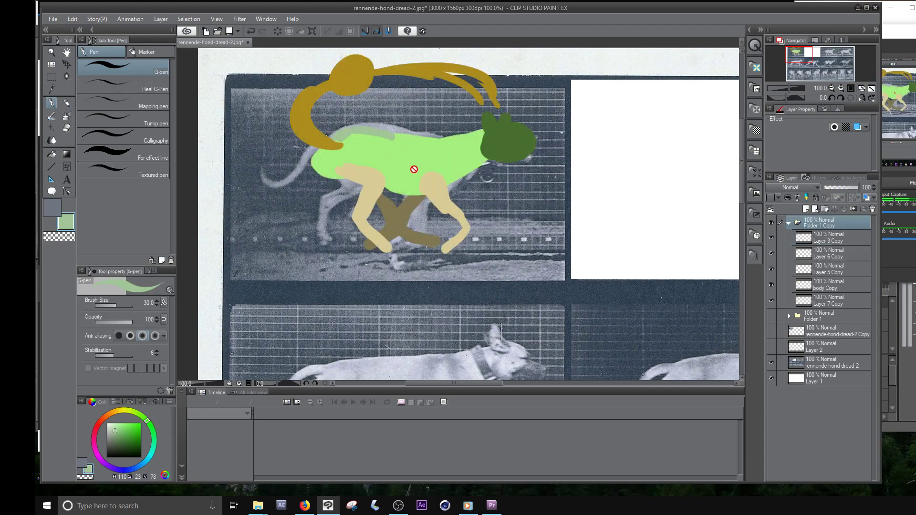
click(824, 257)
click(771, 253)
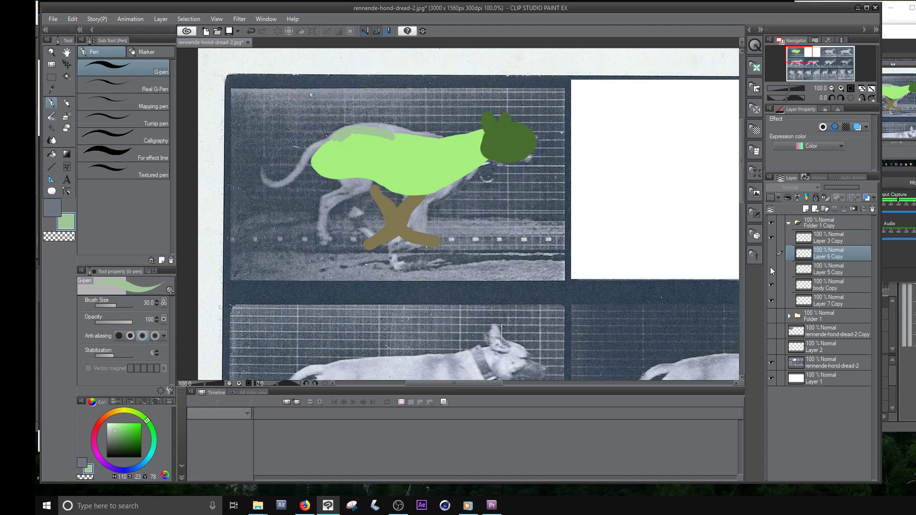
click(771, 253)
click(826, 286)
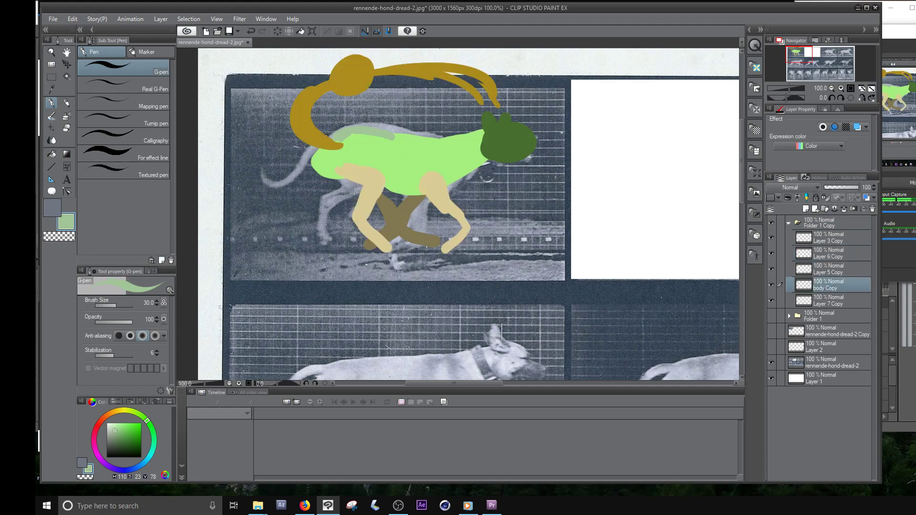
alt+click(387, 152)
drag(334, 140, 344, 137)
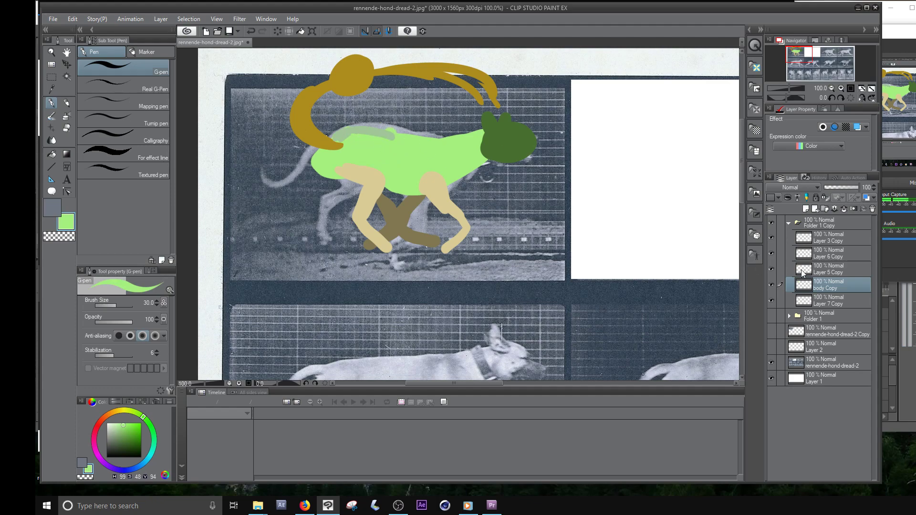
- Locate the stray pale green back patch among the copied layers and remove it from the head layer
click(771, 268)
click(771, 267)
click(772, 252)
click(773, 249)
click(771, 238)
click(771, 237)
click(822, 240)
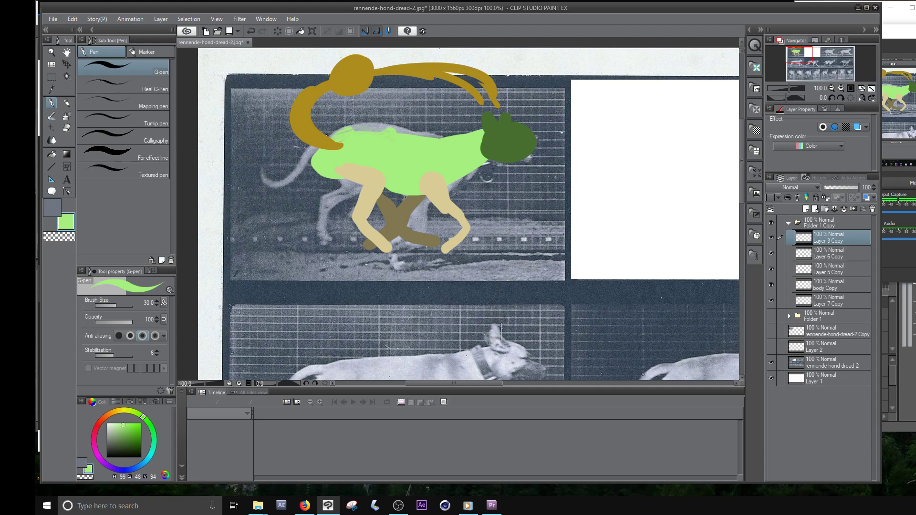
- Hide the copied tail layer and make the copied near-legs layer active
click(771, 268)
click(770, 253)
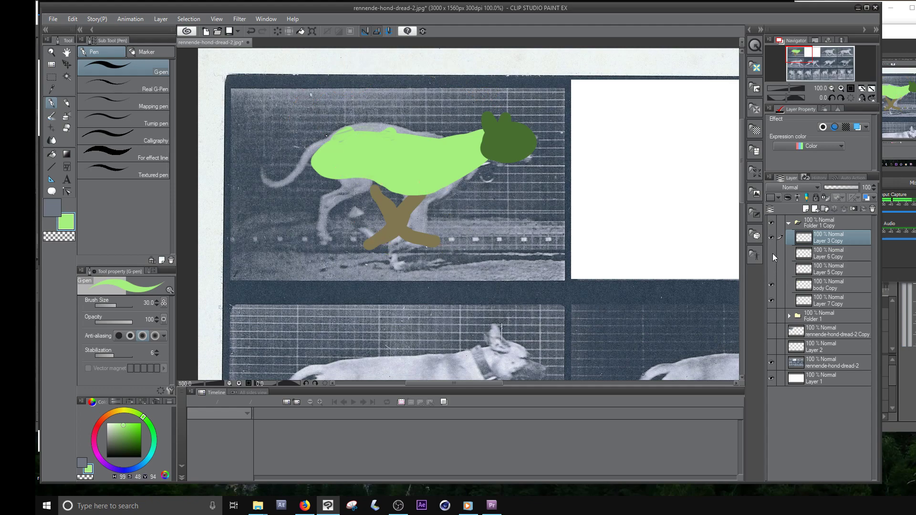
click(791, 255)
click(771, 254)
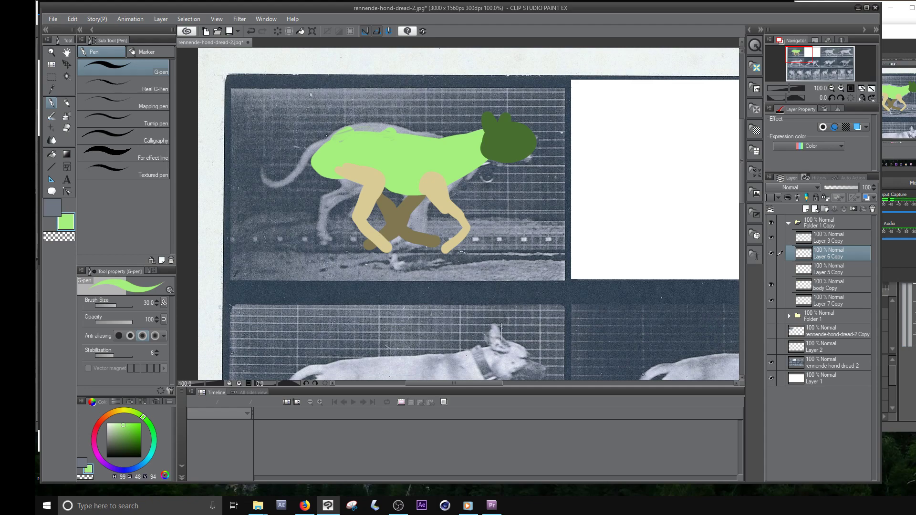
- Enlarge the soft eraser to size 40 and erase the near front leg on the copied near-legs layer
key(e)
key(])
key(])
key(])
key(])
key(])
key(])
key(])
key(])
key(])
key(])
key(])
key(])
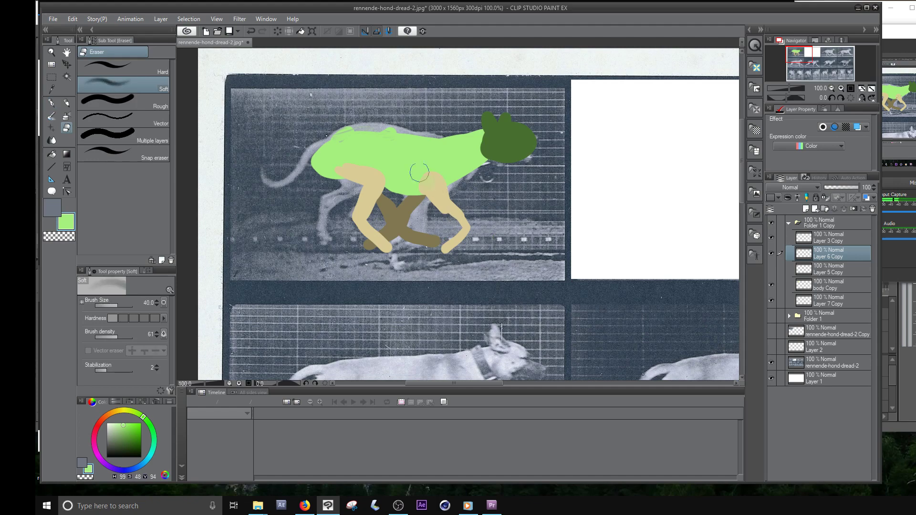
mouse_move(419, 173)
mouse_down()
mouse_move(447, 159)
mouse_move(408, 206)
mouse_move(475, 190)
mouse_move(456, 240)
mouse_up()
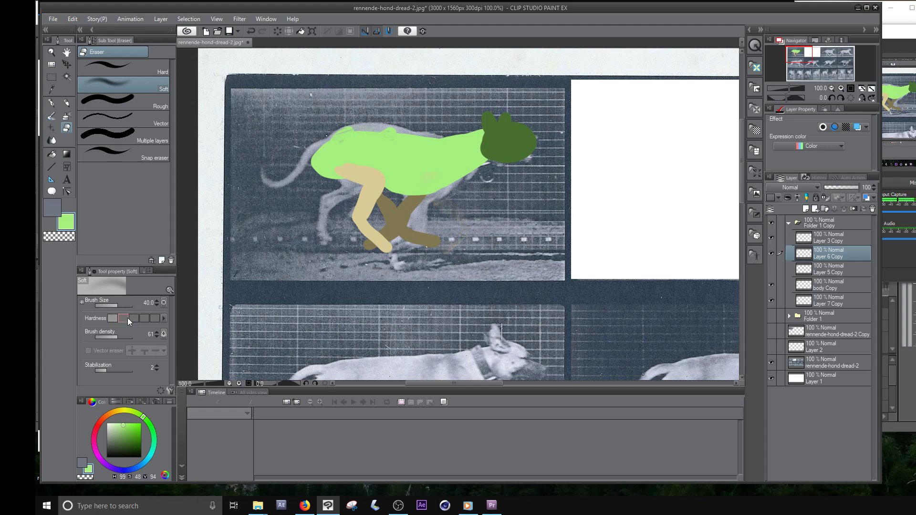
- Set the eraser to maximum hardness and brush density 100, sample the near leg's tan, and erase the near hind leg
click(155, 318)
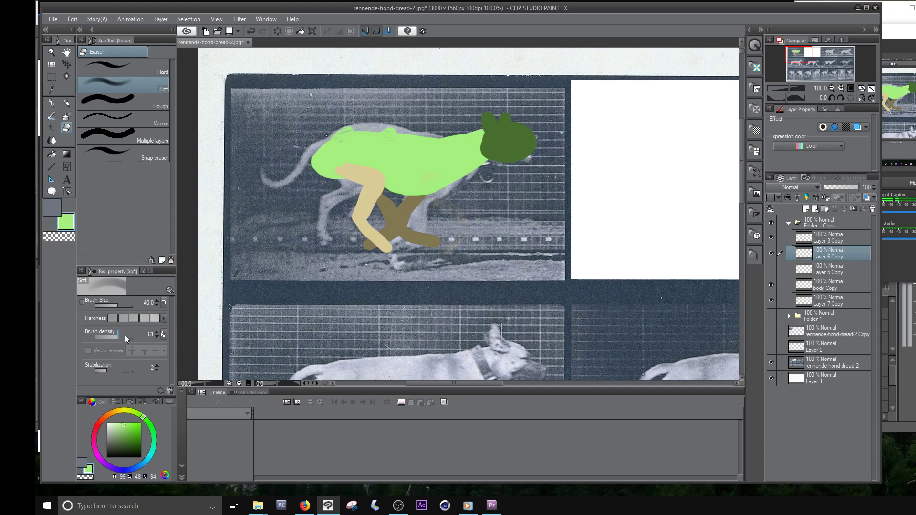
drag(124, 335, 156, 336)
mouse_move(414, 196)
mouse_down()
mouse_move(350, 190)
mouse_move(327, 168)
mouse_move(358, 161)
mouse_move(339, 218)
mouse_move(371, 203)
mouse_move(368, 229)
mouse_move(397, 238)
mouse_move(373, 238)
mouse_up()
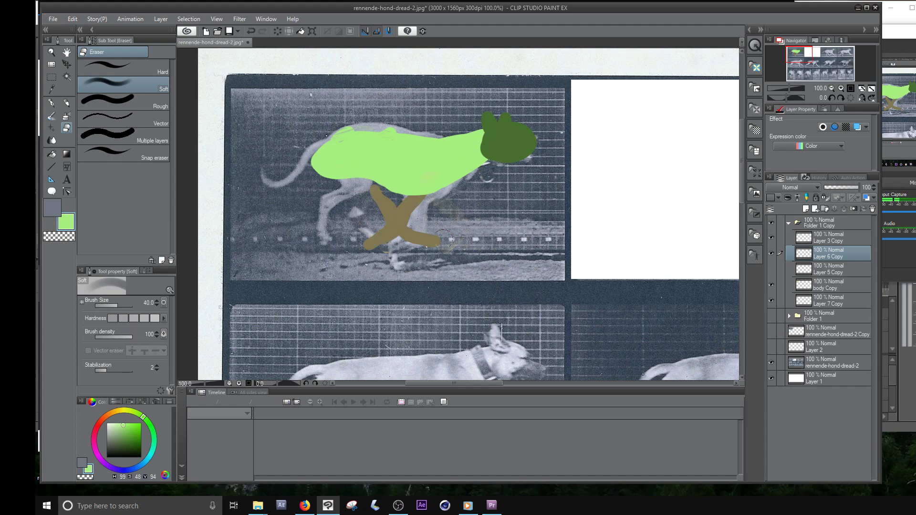
key(ctrl+z)
alt+click(367, 187)
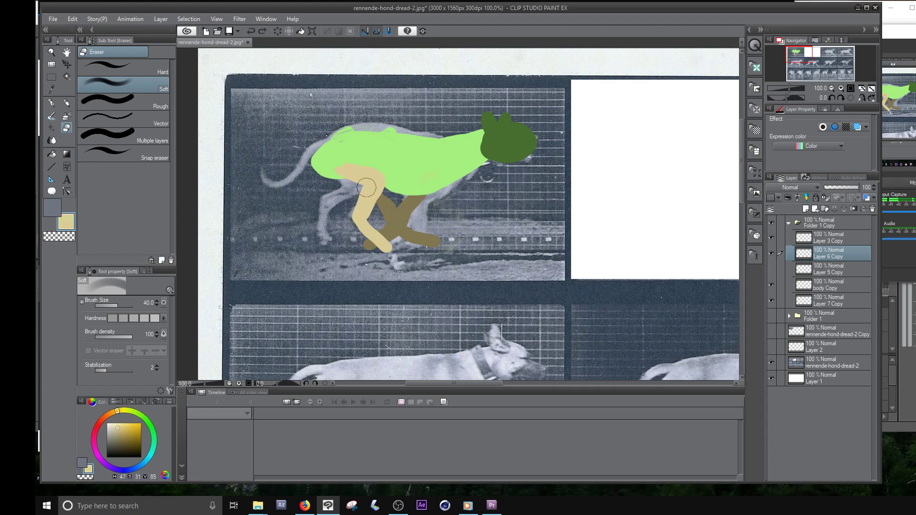
mouse_move(370, 152)
mouse_down()
mouse_move(334, 169)
mouse_move(362, 183)
mouse_move(376, 157)
mouse_move(388, 178)
mouse_move(356, 205)
mouse_move(396, 247)
mouse_move(360, 243)
mouse_up()
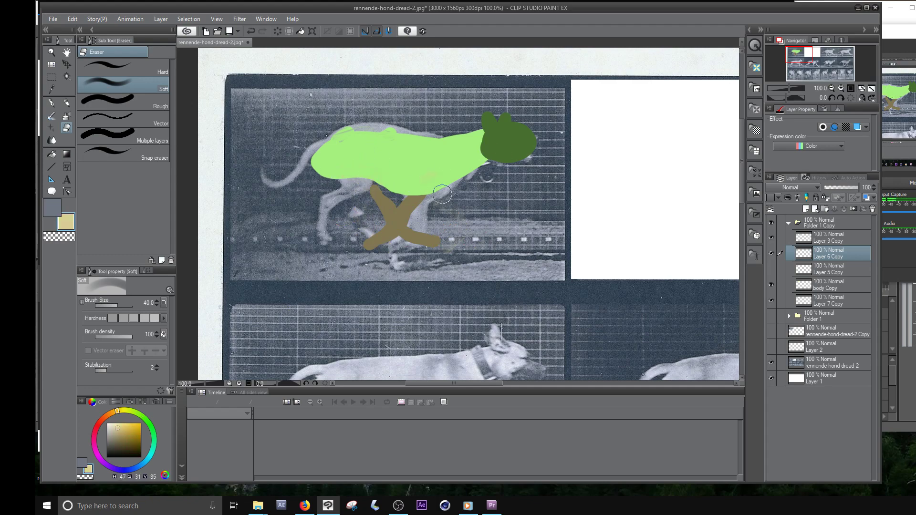
- Paint new tan near front and hind legs with the G-pen, following the leg positions of the dog in the photo
key(p)
key(p)
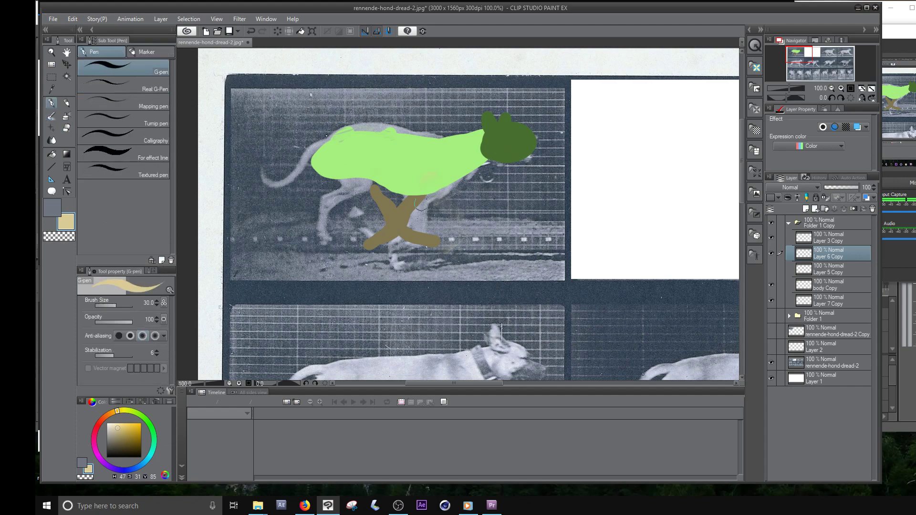
mouse_move(431, 186)
mouse_down()
mouse_move(404, 211)
mouse_move(413, 206)
mouse_move(415, 238)
mouse_up()
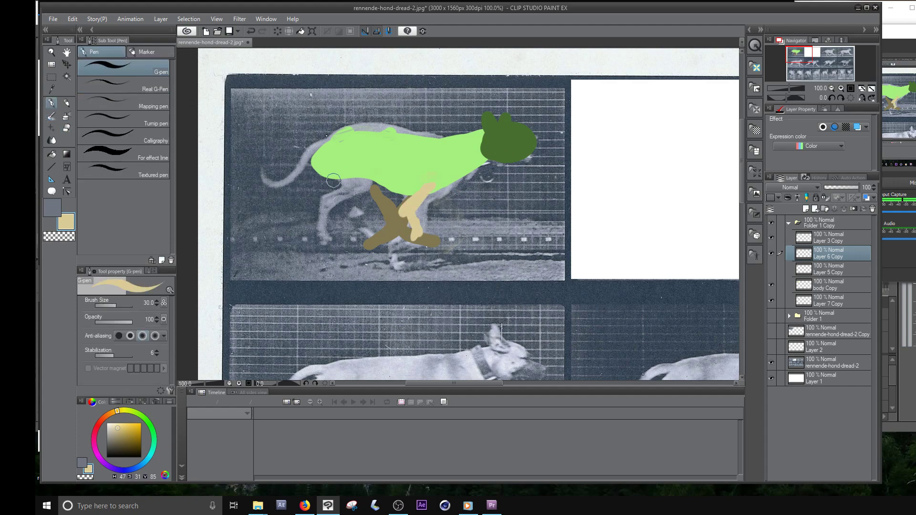
mouse_move(333, 181)
mouse_down()
mouse_move(364, 183)
mouse_move(327, 201)
mouse_move(320, 236)
mouse_up()
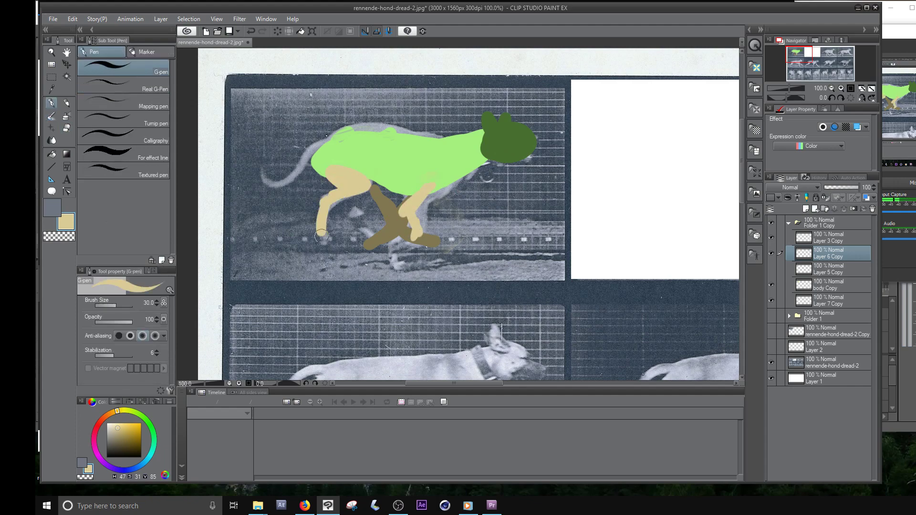
mouse_move(426, 196)
mouse_down()
mouse_move(407, 208)
mouse_move(414, 224)
mouse_move(383, 255)
mouse_up()
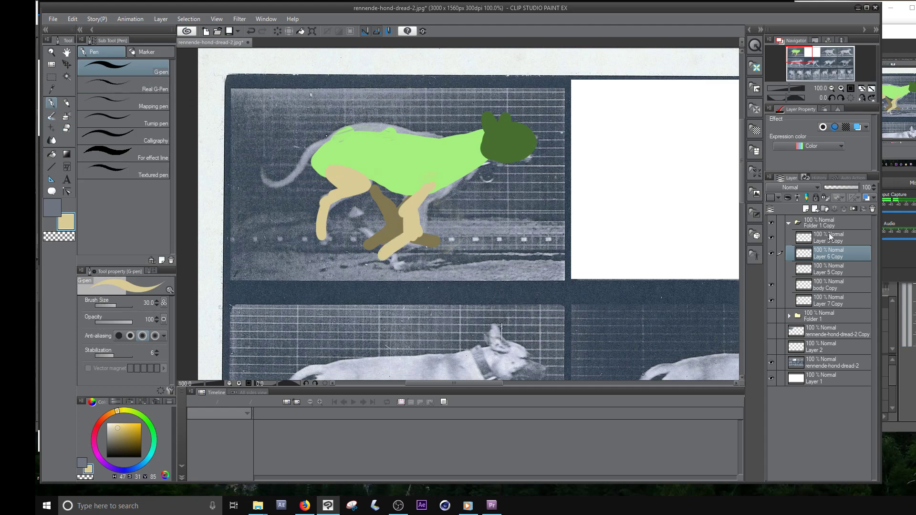
- On Layer 7 Copy, sample the far legs' dark brown, erase the old far legs and paint new ones to match the photo
click(812, 300)
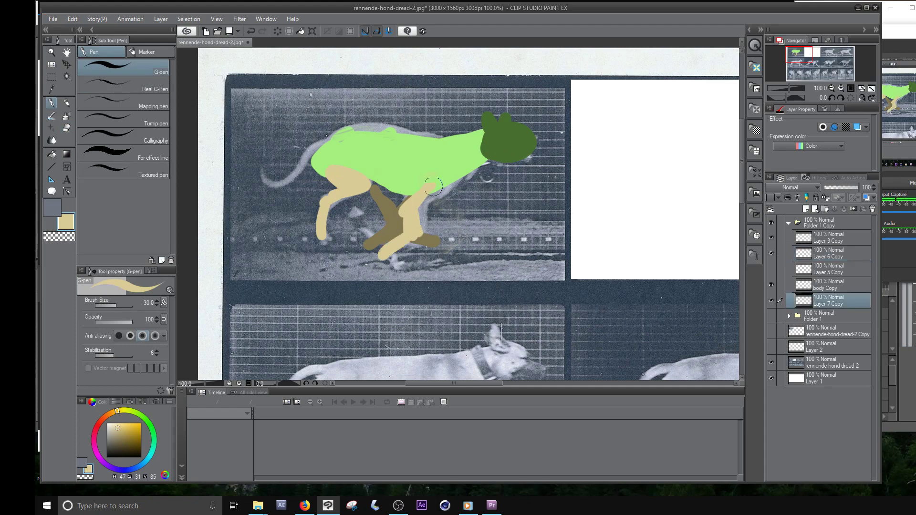
mouse_move(384, 189)
mouse_down()
mouse_move(360, 205)
mouse_move(389, 187)
mouse_up()
alt+click(404, 222)
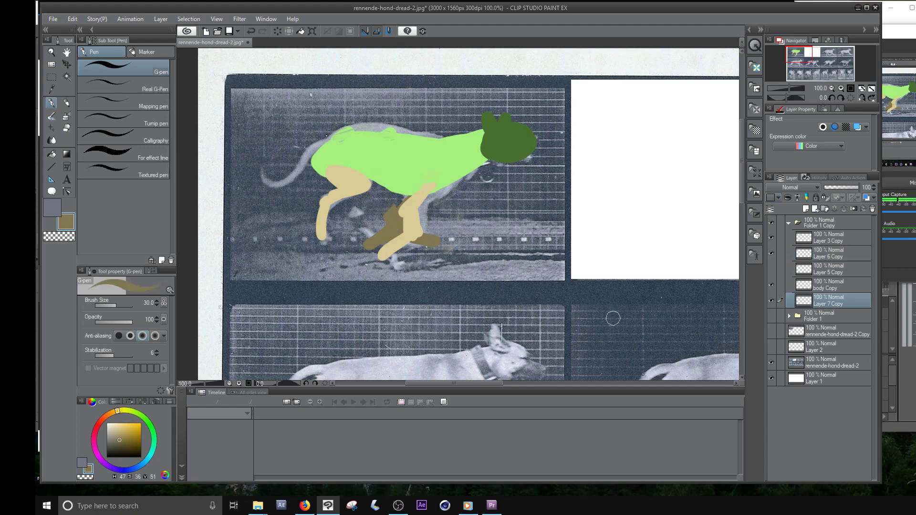
mouse_move(403, 202)
mouse_down()
mouse_move(379, 243)
mouse_move(425, 238)
mouse_up()
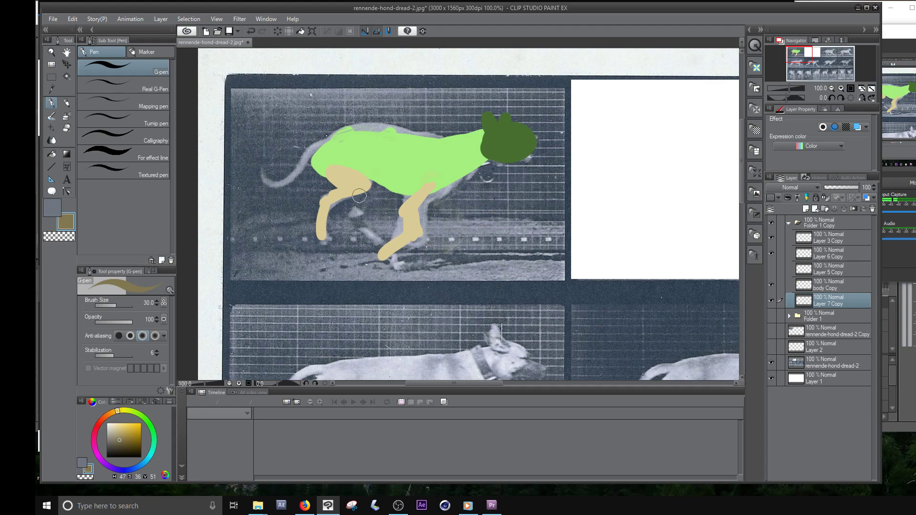
mouse_move(355, 192)
mouse_down()
mouse_move(355, 213)
mouse_move(399, 261)
mouse_move(401, 235)
mouse_move(429, 198)
mouse_up()
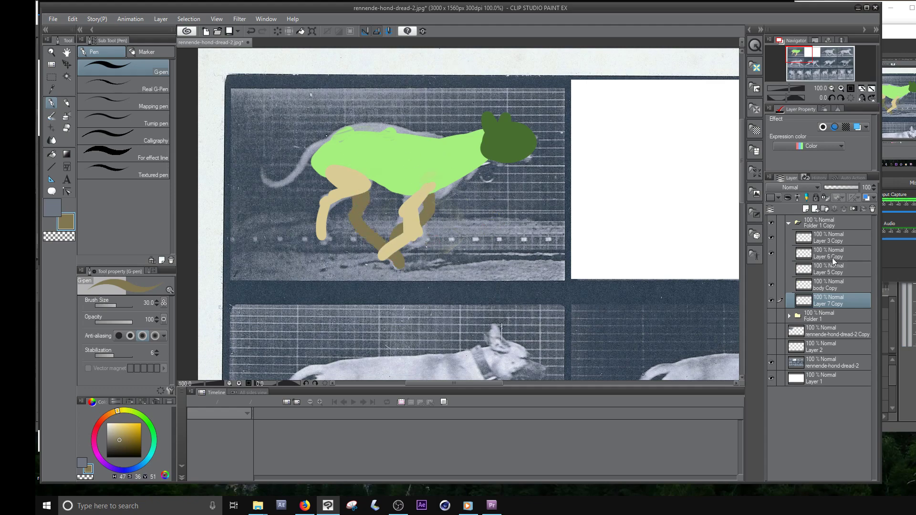
- Collapse and hide the copied pose folder, show the cut-out second photo frame and move it back into its blank cell
click(788, 223)
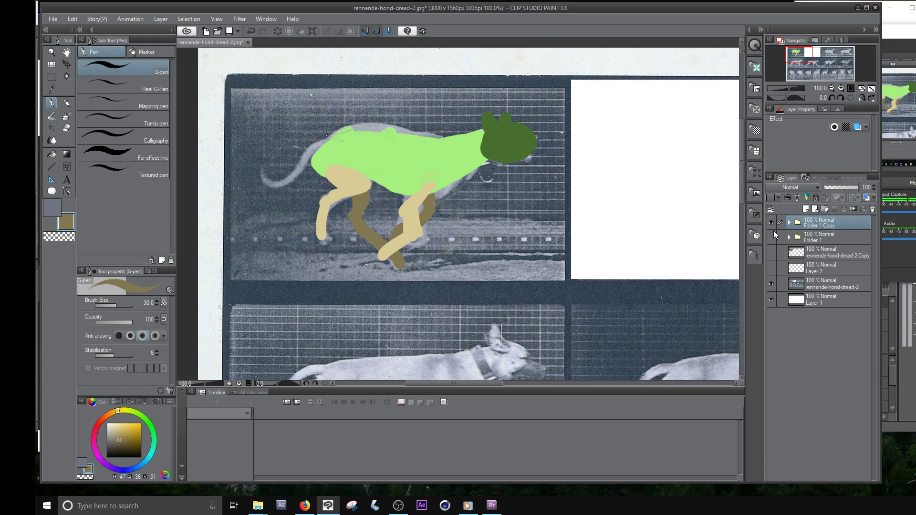
click(772, 223)
click(806, 284)
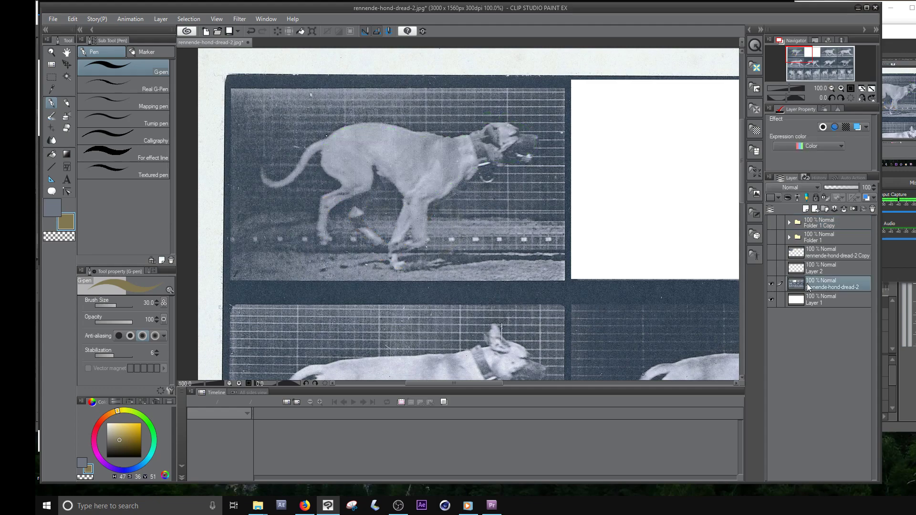
click(771, 253)
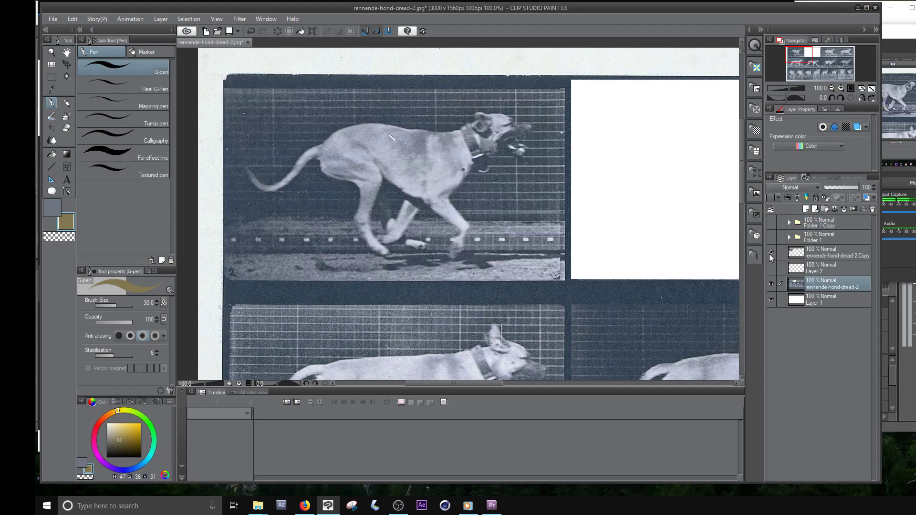
click(65, 65)
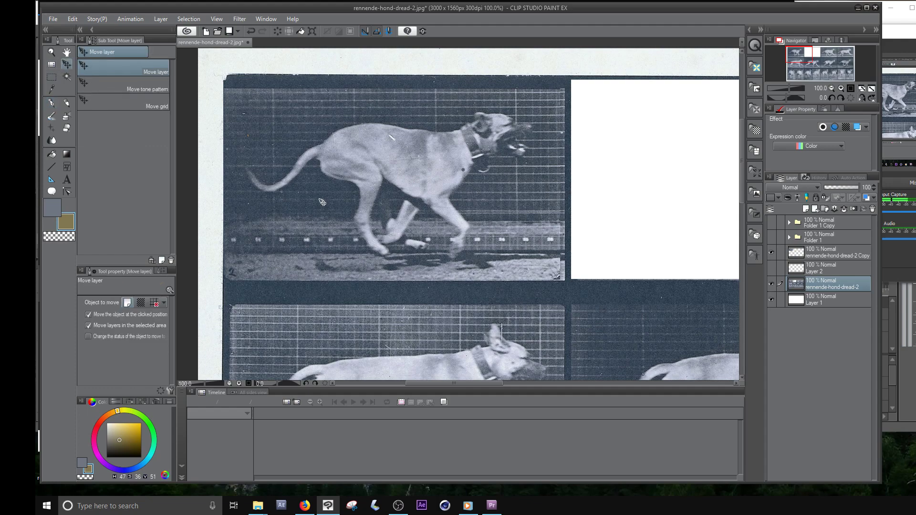
drag(322, 202, 668, 200)
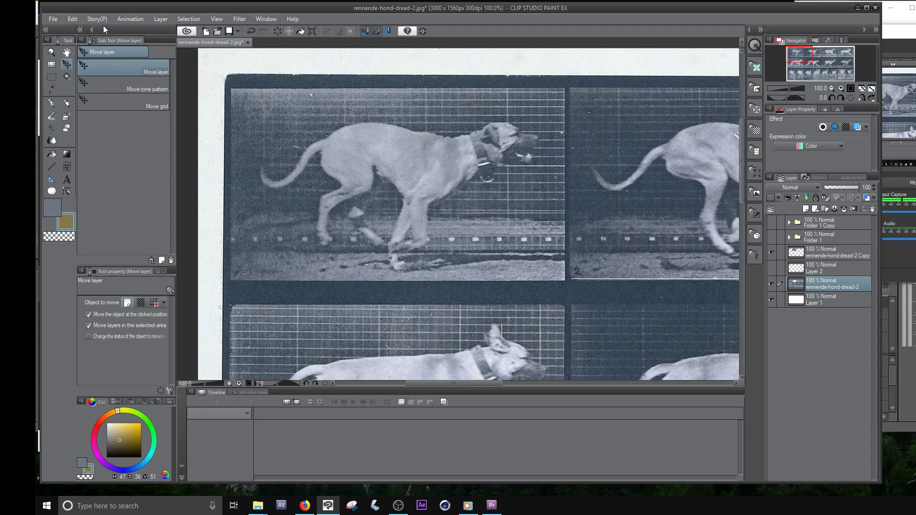
- Set up a timeline with a new animation folder and add the first animation cel at frame 1
click(130, 19)
mouse_move(157, 137)
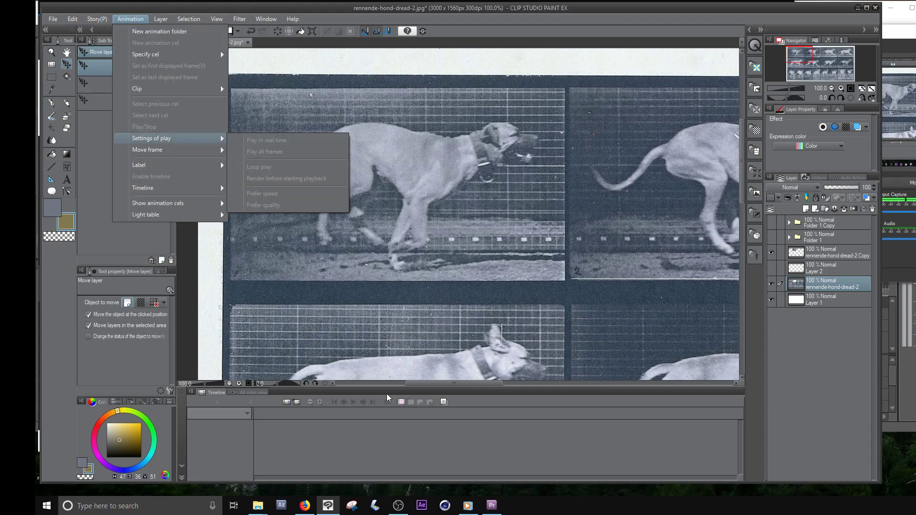
click(400, 394)
click(400, 403)
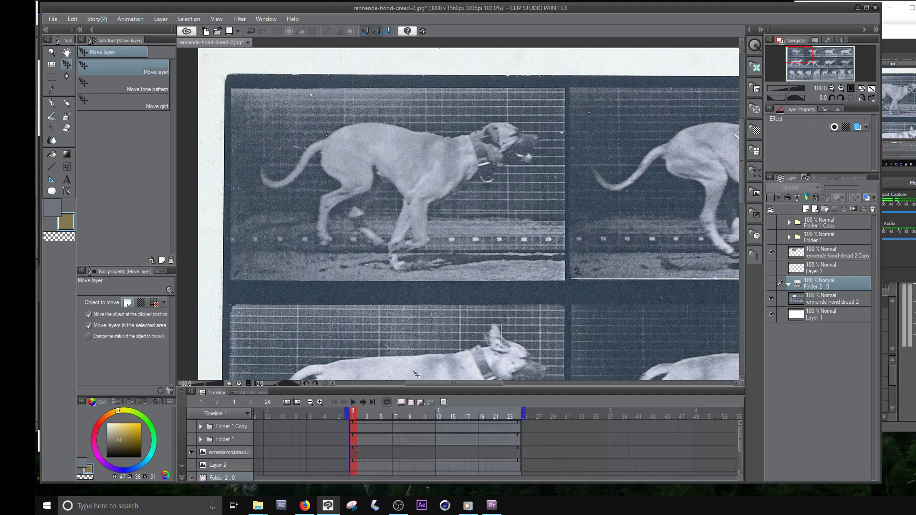
click(411, 402)
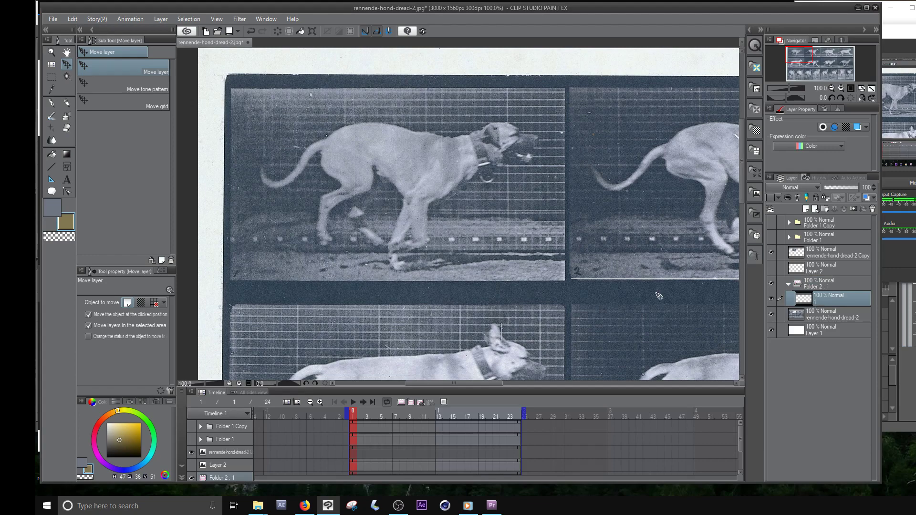
- Sketch the running dog's outline over the first photo frame on cel 1 with the G-pen in dark brown
click(51, 103)
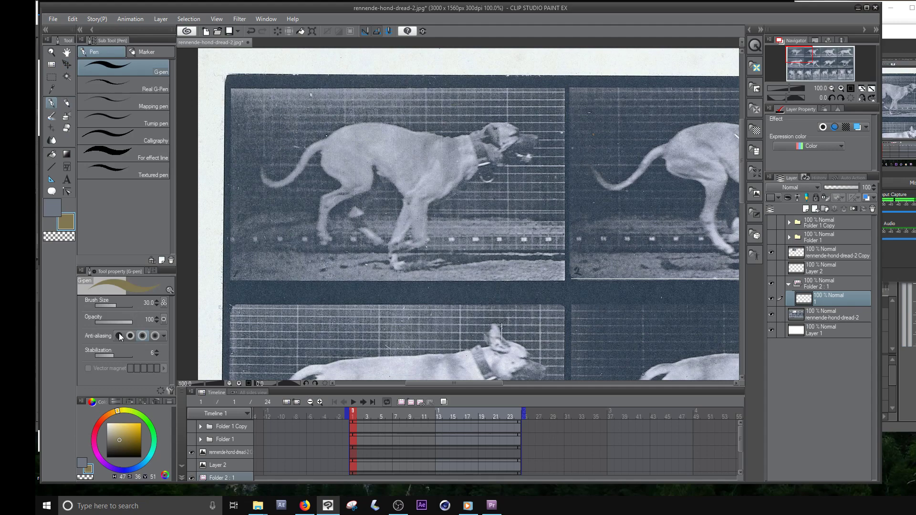
click(134, 448)
mouse_move(450, 142)
mouse_down()
mouse_move(515, 123)
mouse_move(530, 155)
mouse_move(423, 206)
mouse_move(395, 250)
mouse_move(411, 200)
mouse_move(370, 189)
mouse_move(323, 236)
mouse_move(336, 166)
mouse_move(277, 188)
mouse_move(372, 121)
mouse_move(458, 142)
mouse_up()
drag(403, 194, 394, 231)
mouse_move(354, 201)
mouse_down()
mouse_move(360, 217)
mouse_move(349, 210)
mouse_move(398, 255)
mouse_up()
mouse_move(496, 119)
mouse_down()
mouse_move(482, 129)
mouse_move(496, 131)
mouse_up()
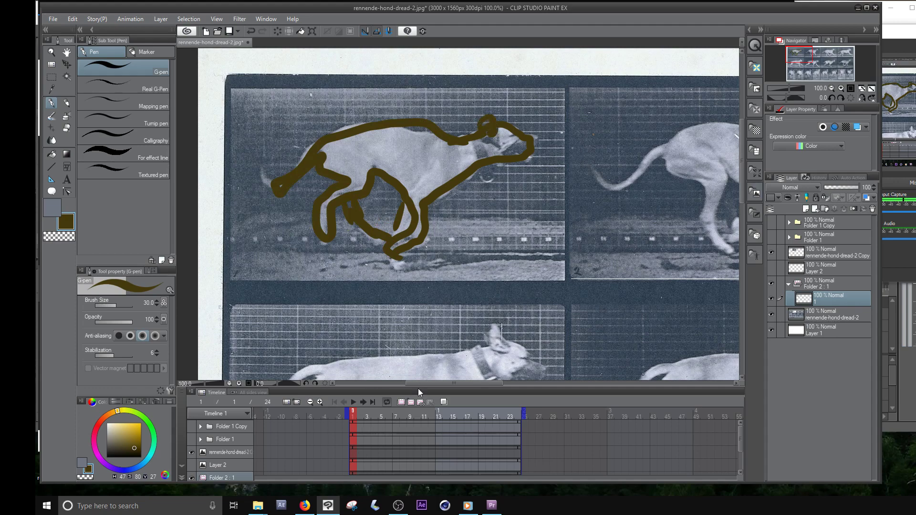
- Add a second animation cel at frame 2 and turn on onion skin
click(410, 403)
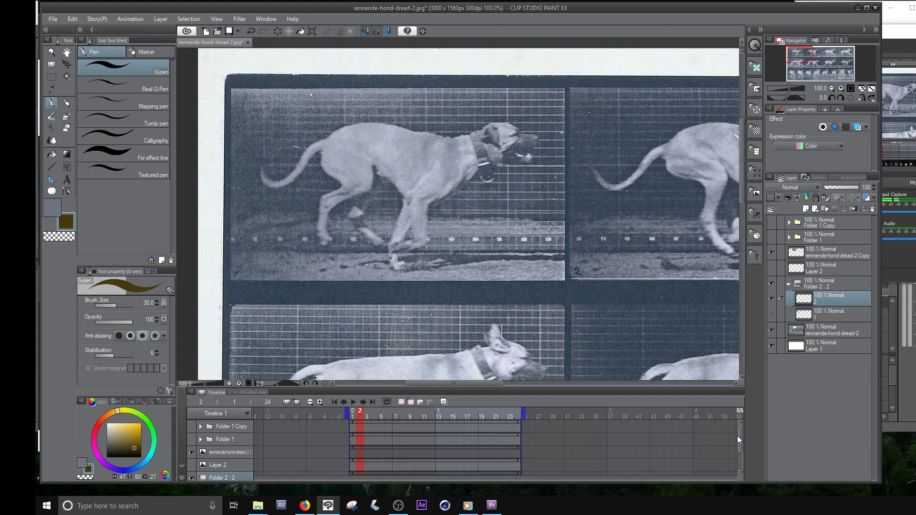
drag(737, 436, 738, 453)
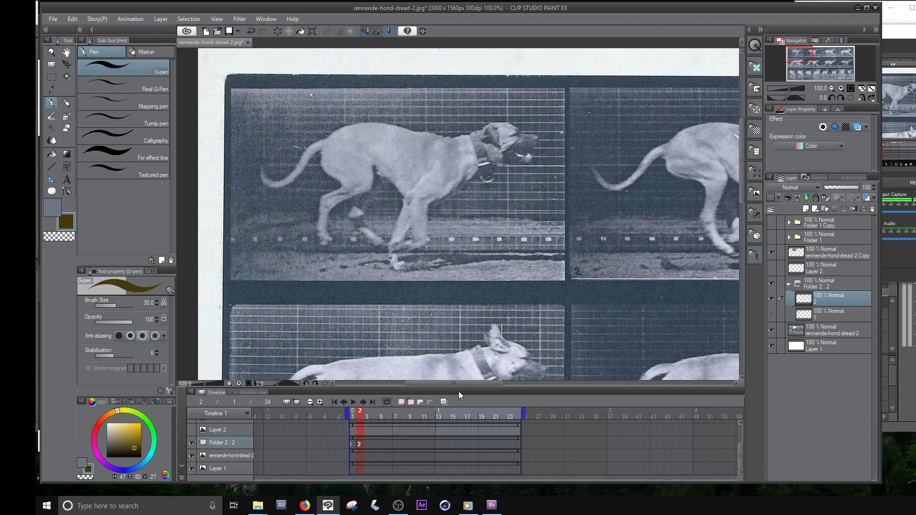
click(444, 402)
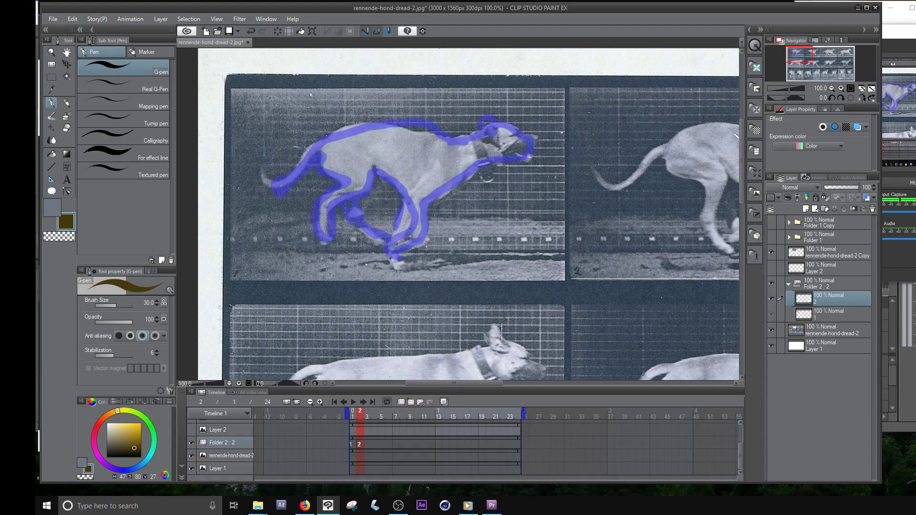
- Move the cut-out photo frame's layer out of the upper stack to directly beneath the rennende-hond-dread-2 photo layer
click(806, 331)
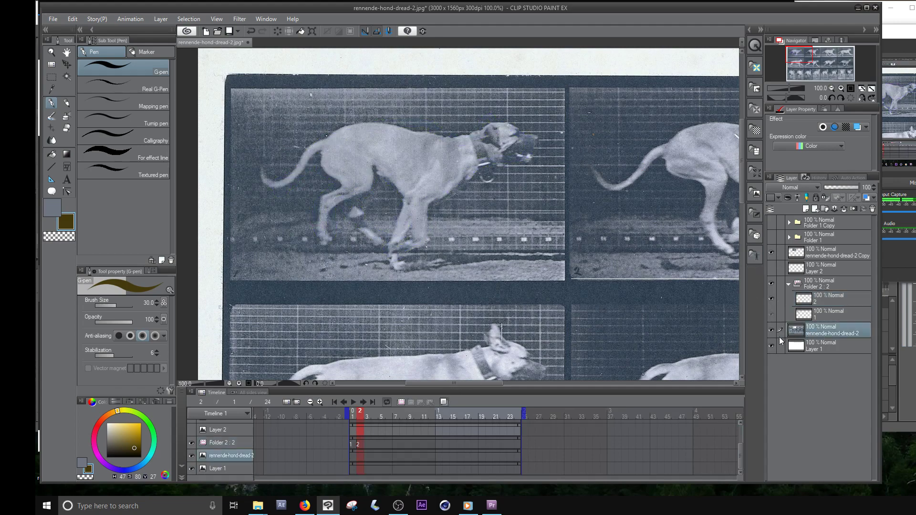
drag(808, 254, 814, 319)
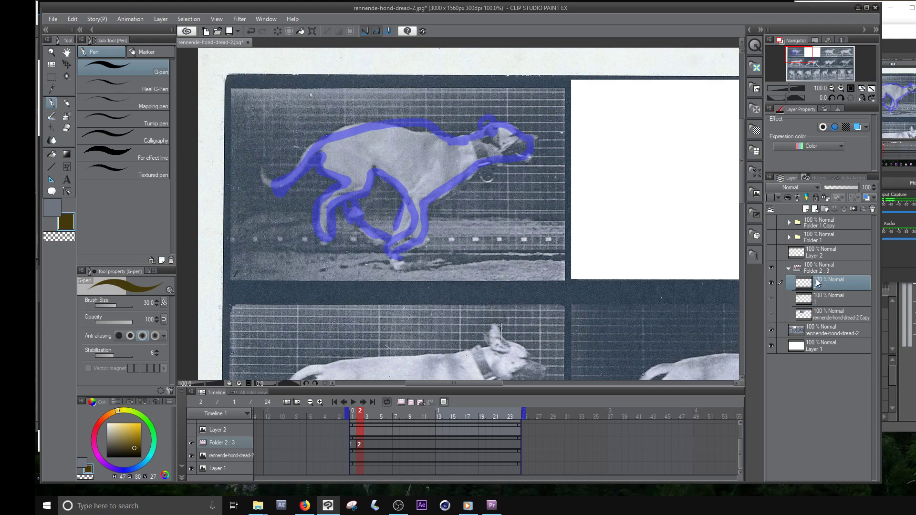
key(ctrl+z)
drag(796, 257, 804, 336)
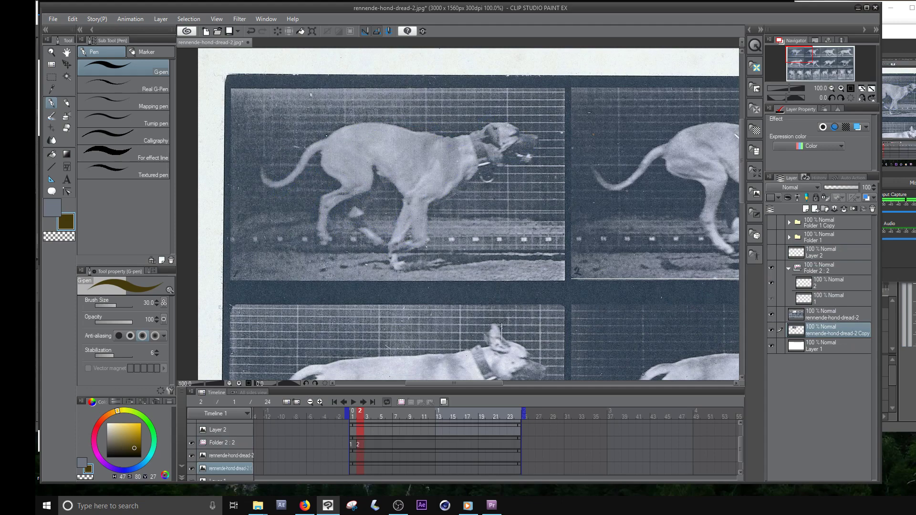
- Shift the photo sheet so its fifth frame lies under the dog sketch, and switch to cel 2 and back to cel 1
click(66, 65)
drag(477, 325, 474, 120)
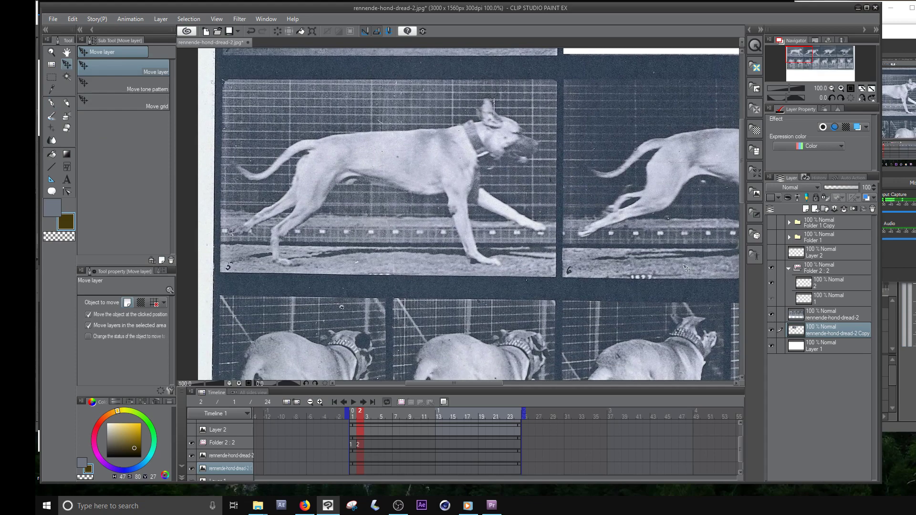
click(359, 444)
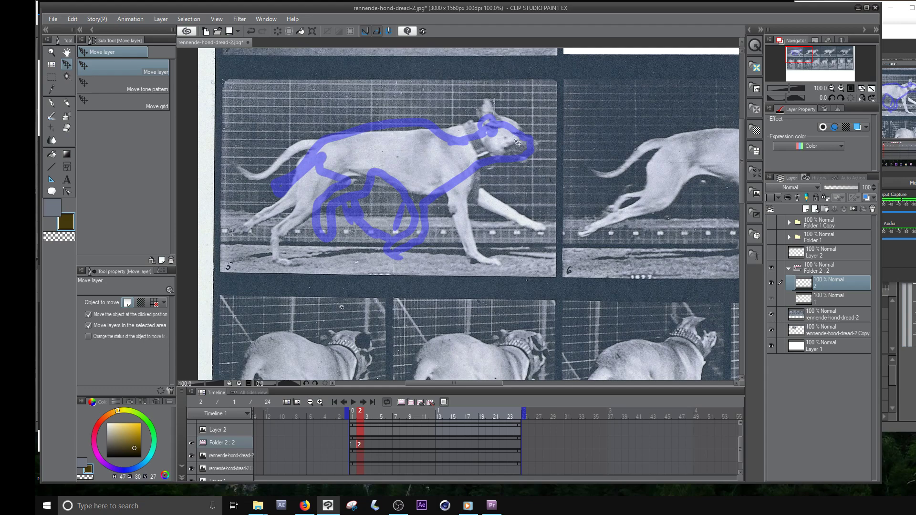
click(351, 443)
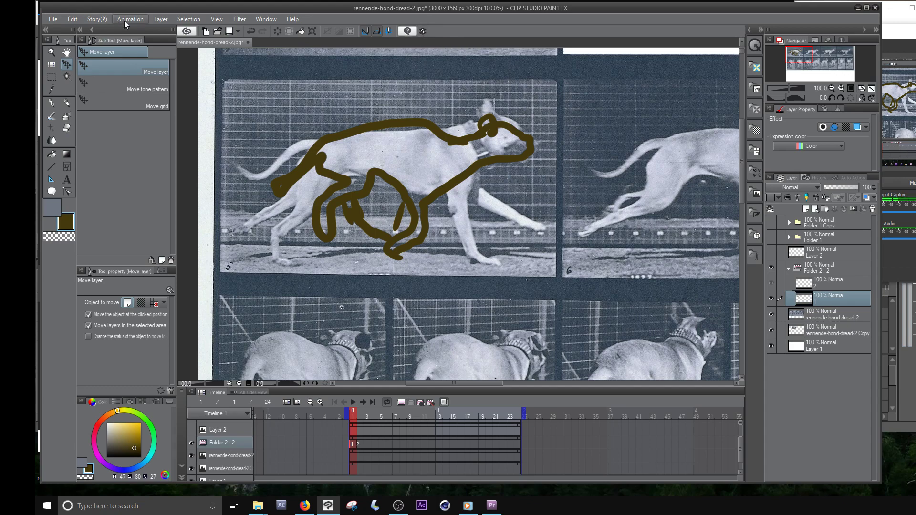
click(79, 20)
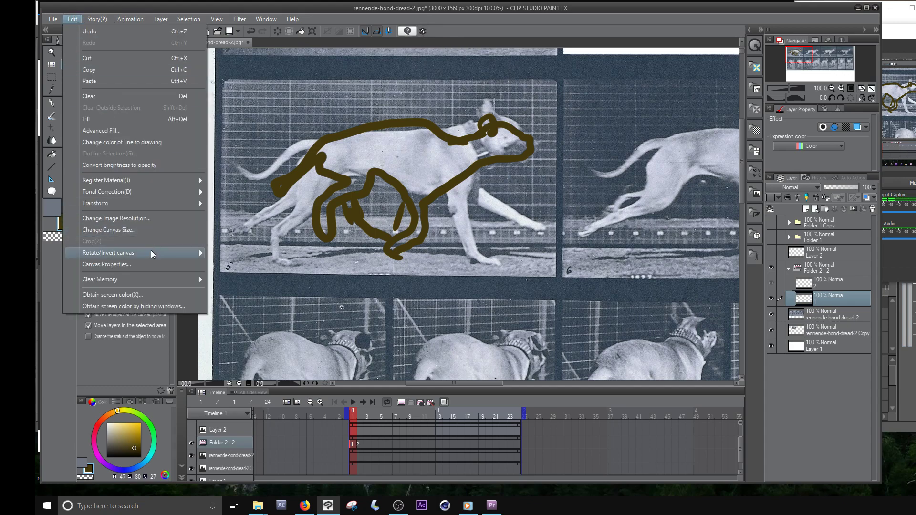
mouse_move(50, 22)
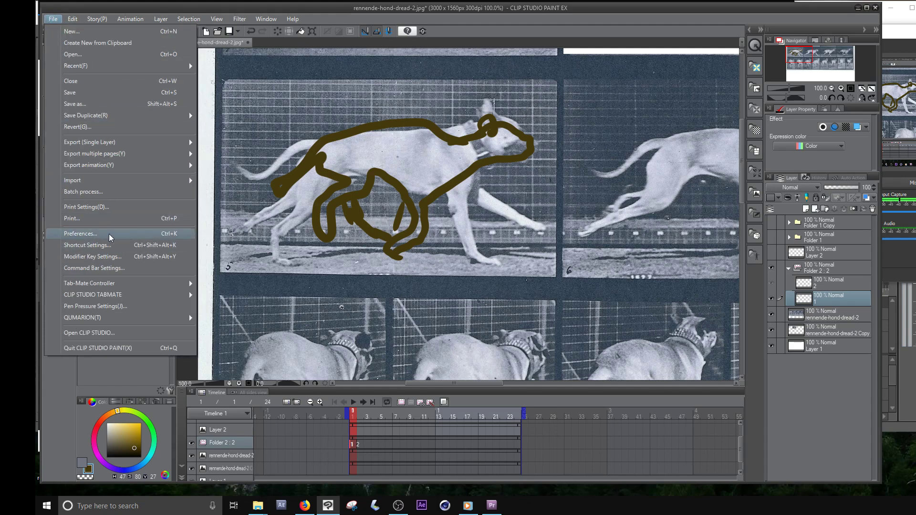
- Look up the Duplicate Layer command among the Layer commands in the Command Bar Settings, and close the settings
click(93, 234)
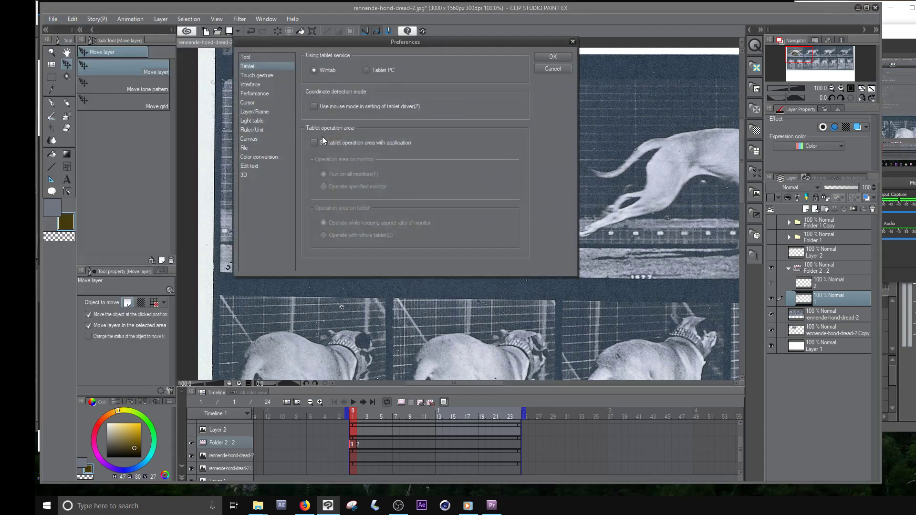
click(552, 69)
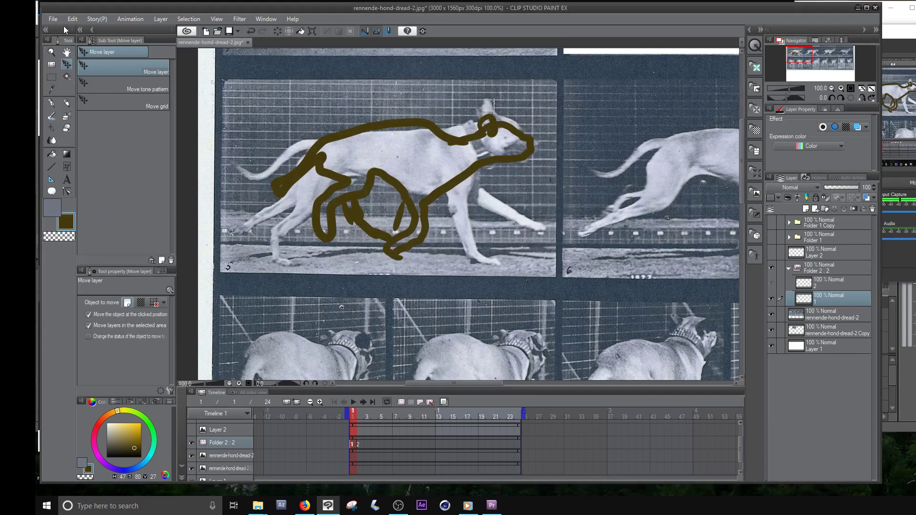
click(51, 21)
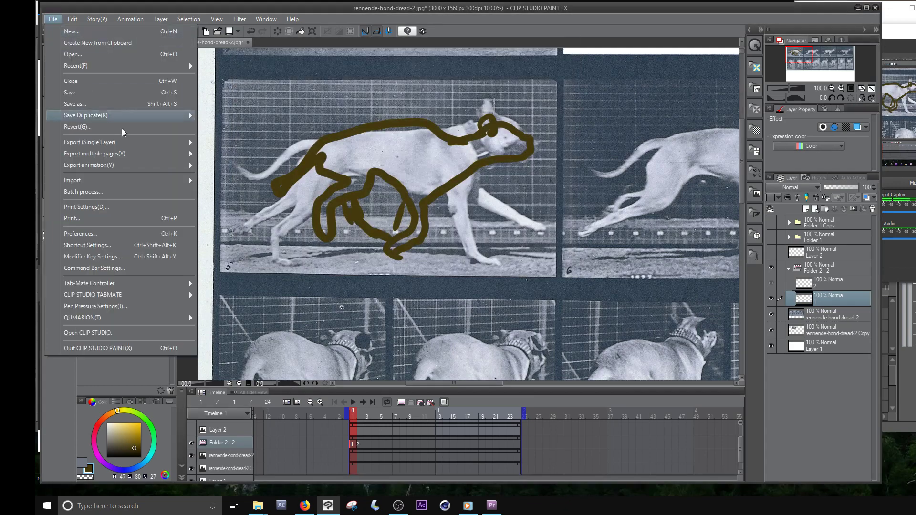
click(114, 268)
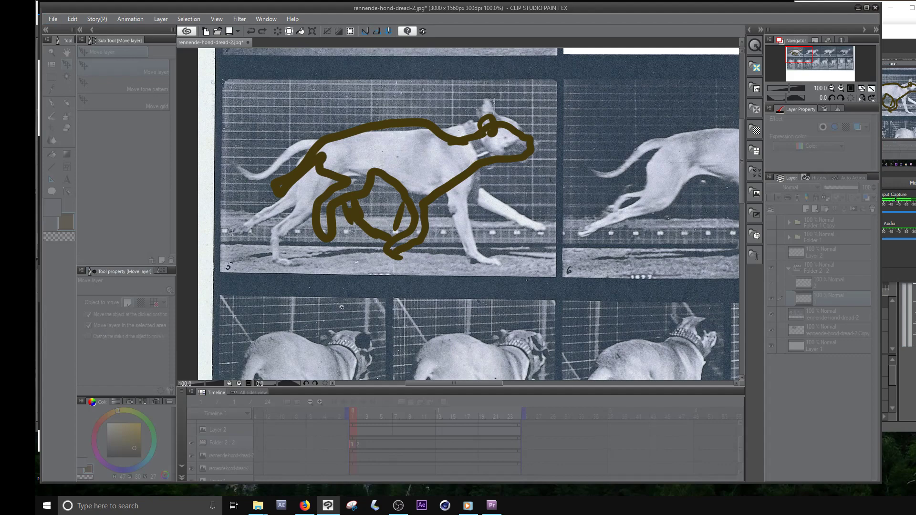
drag(357, 64, 401, 81)
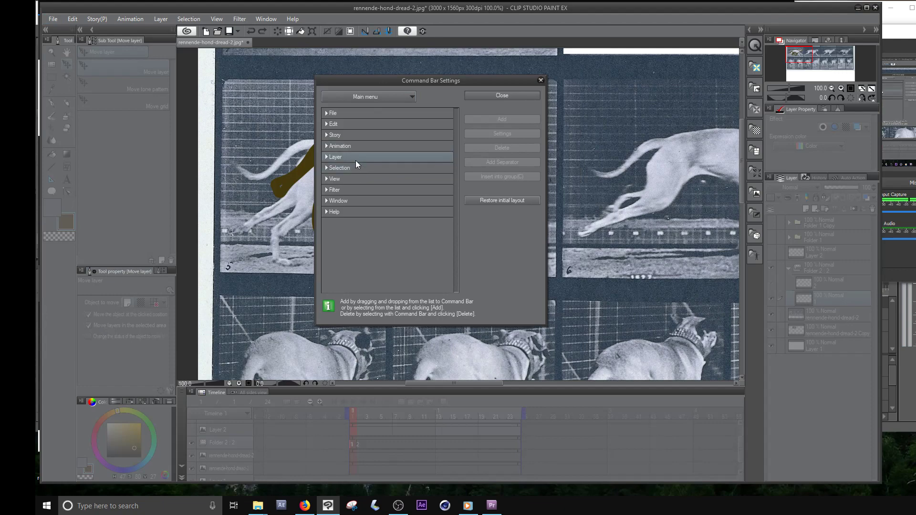
click(325, 157)
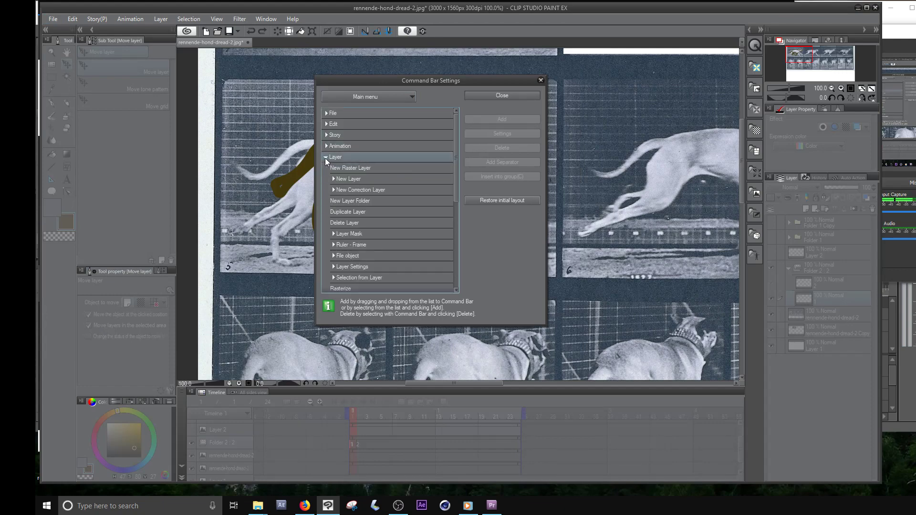
click(346, 211)
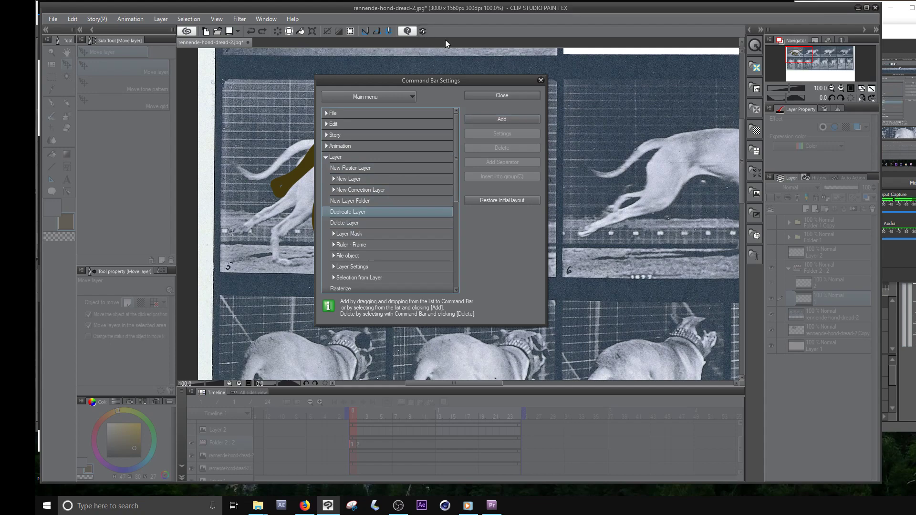
click(541, 81)
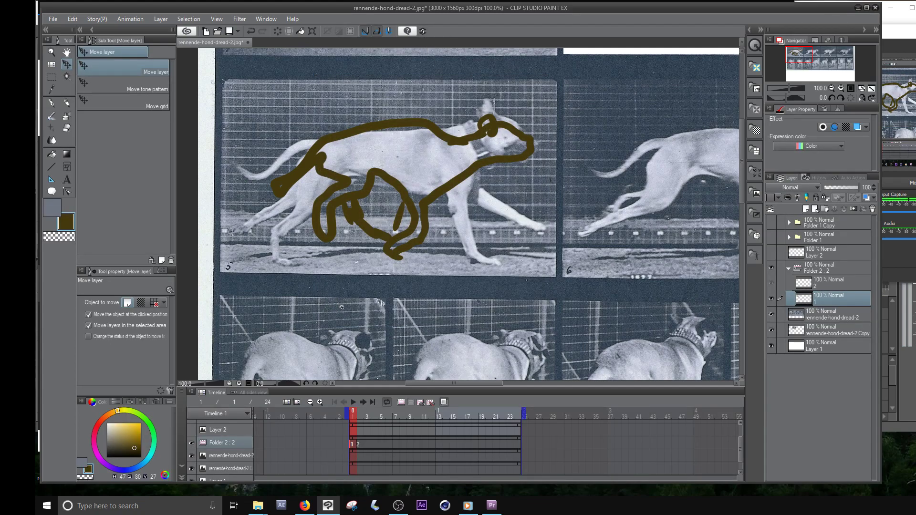
- Duplicate cel 1 and assign the copy, cel 1a, to frame 2 of the animation folder in place of cel 2
click(424, 31)
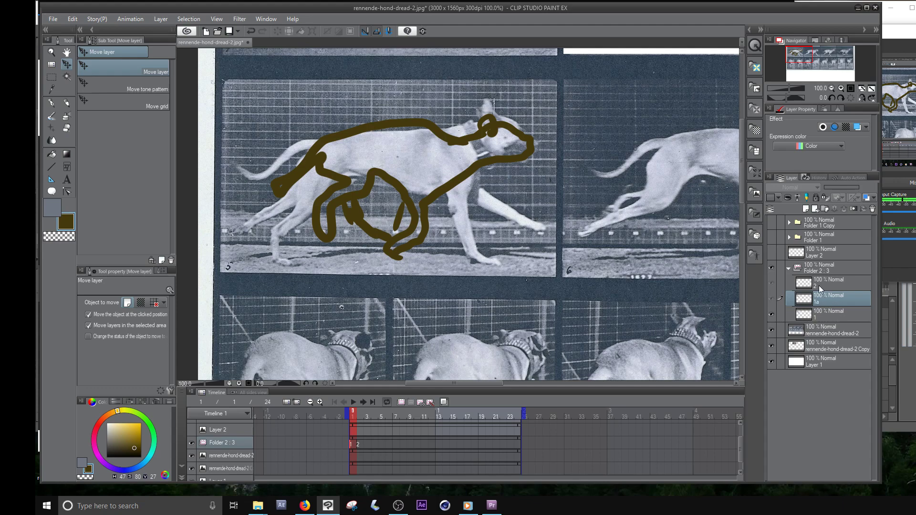
click(357, 442)
click(357, 442)
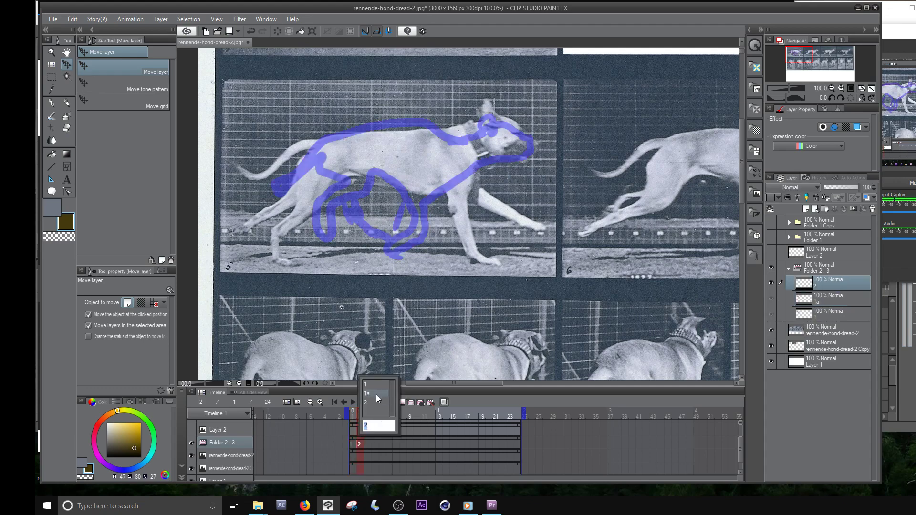
click(376, 394)
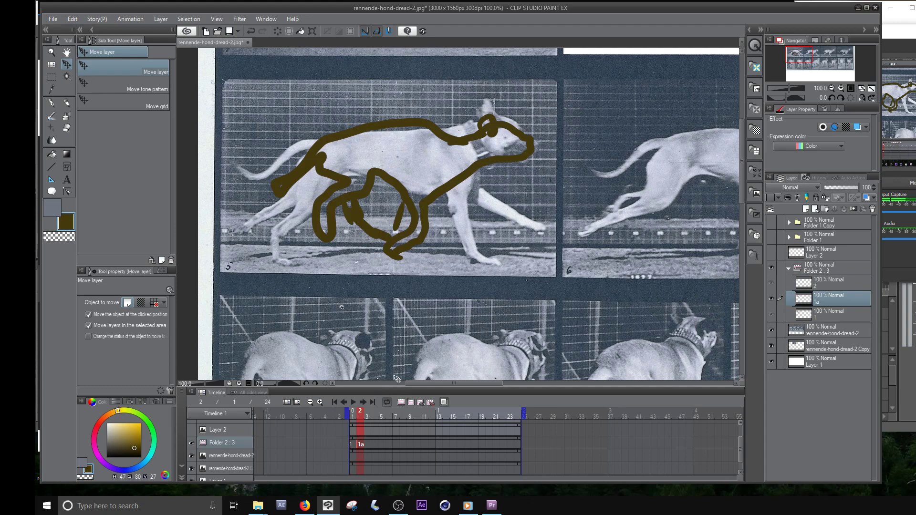
- Erase the dog's front leg and chest lines on cel 1a
mouse_move(433, 199)
mouse_down()
mouse_move(397, 226)
mouse_move(441, 212)
mouse_move(401, 192)
mouse_move(452, 188)
mouse_move(439, 230)
mouse_up()
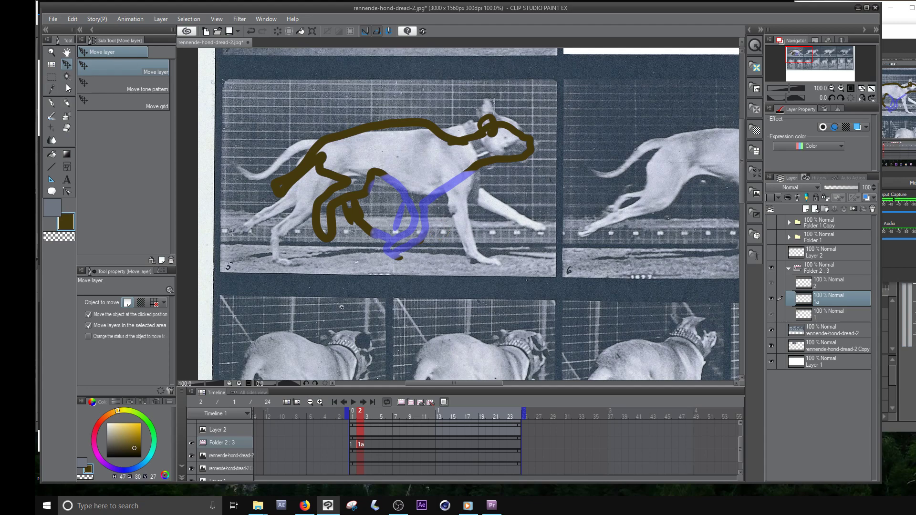
- Select the dog's head on cel 1a with the Lasso, try moving it with the Move layer tool, and undo the move
click(49, 78)
click(97, 99)
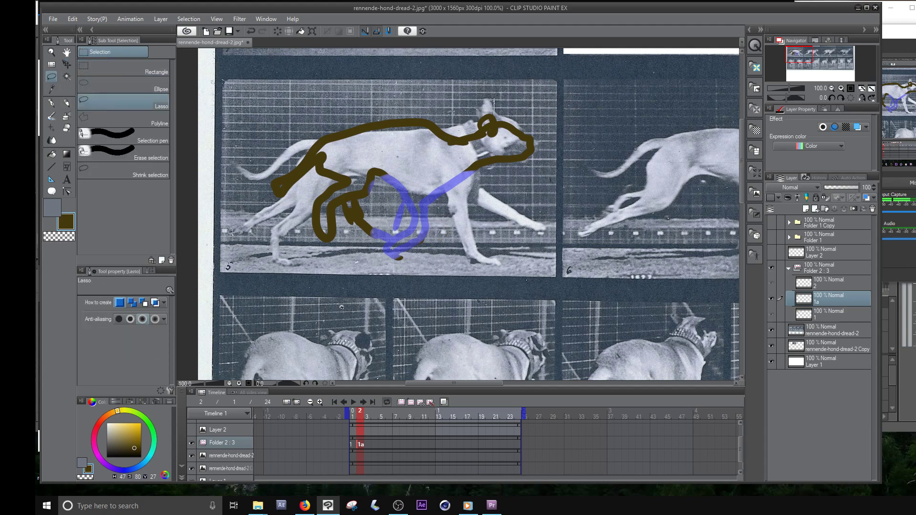
mouse_move(493, 101)
mouse_down()
mouse_move(477, 182)
mouse_move(518, 100)
mouse_move(493, 101)
mouse_move(493, 120)
mouse_up()
click(66, 63)
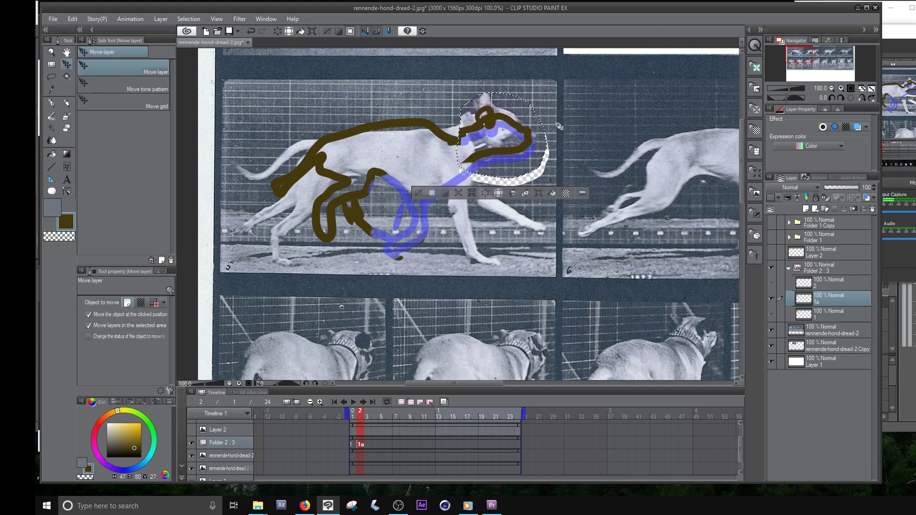
key(ctrl+z)
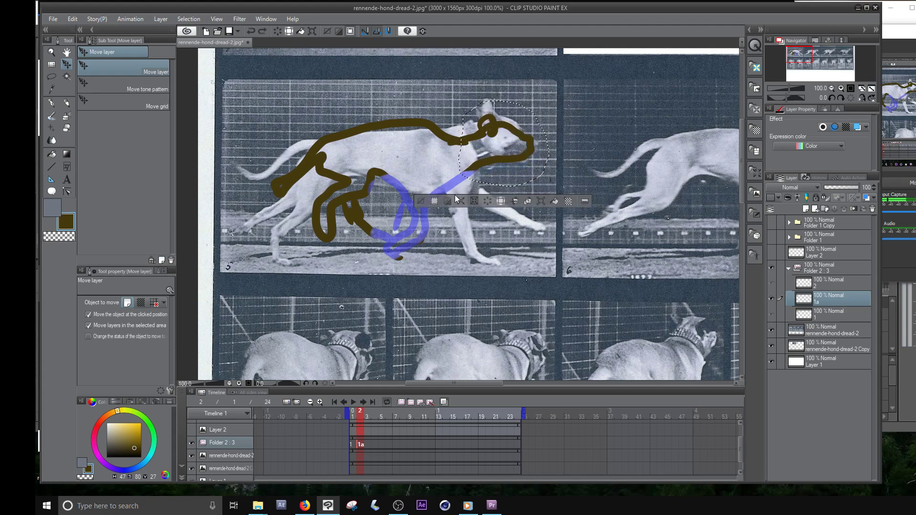
- Turn off moving the object at the clicked position and layers in the selected area, move the selected head slightly up, and deselect
click(88, 326)
click(88, 315)
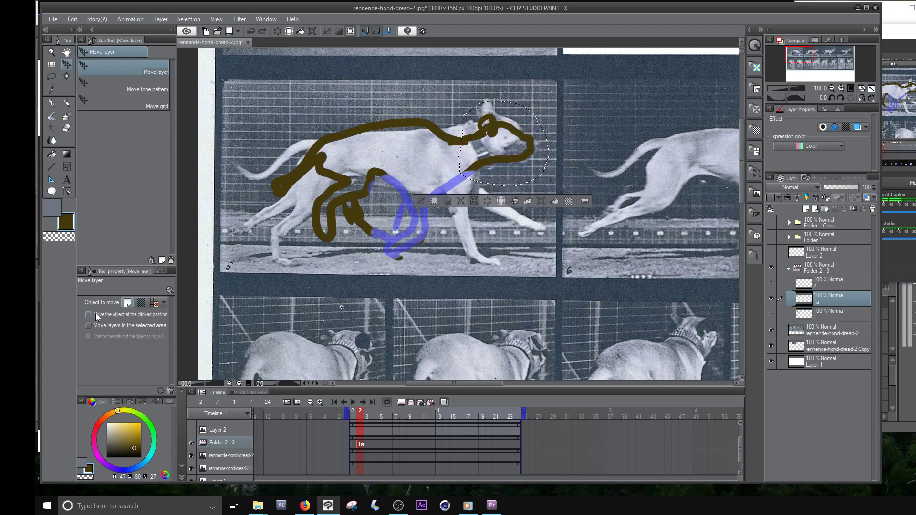
drag(536, 145, 536, 133)
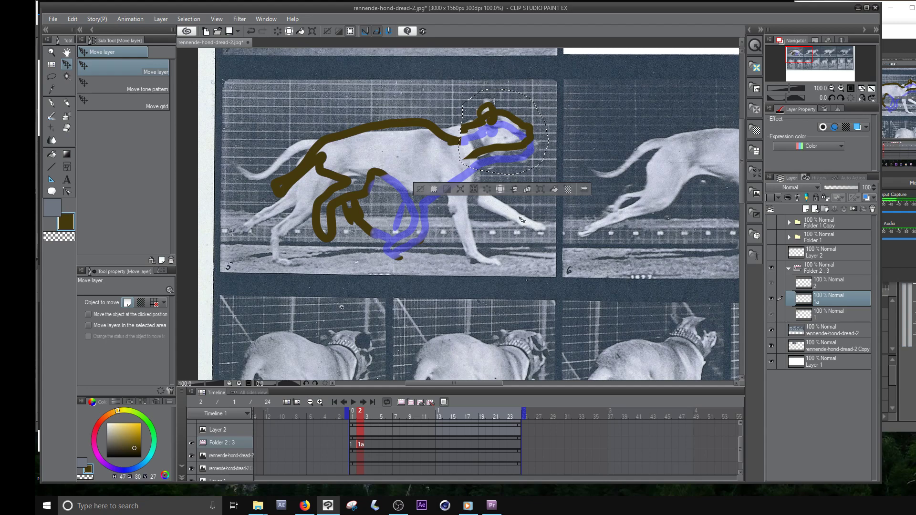
key(ctrl+d)
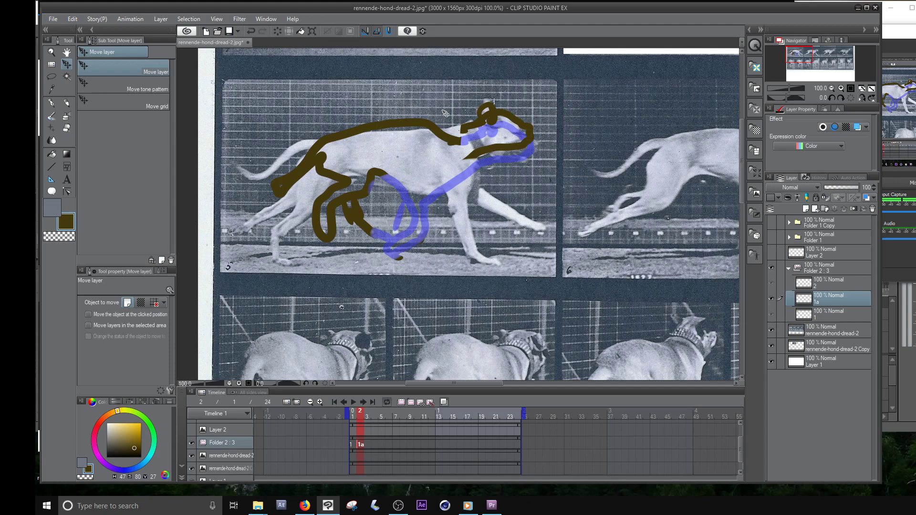
scroll(445, 113, down, 2)
drag(586, 175, 622, 218)
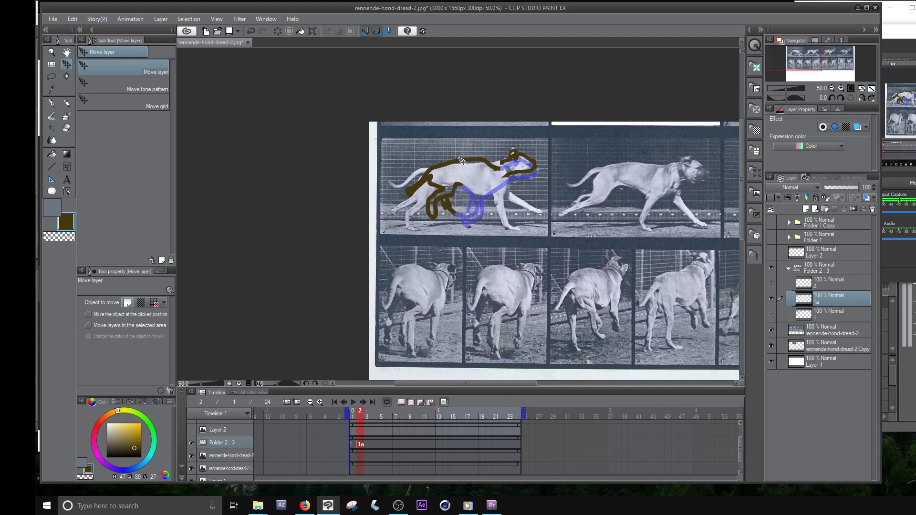